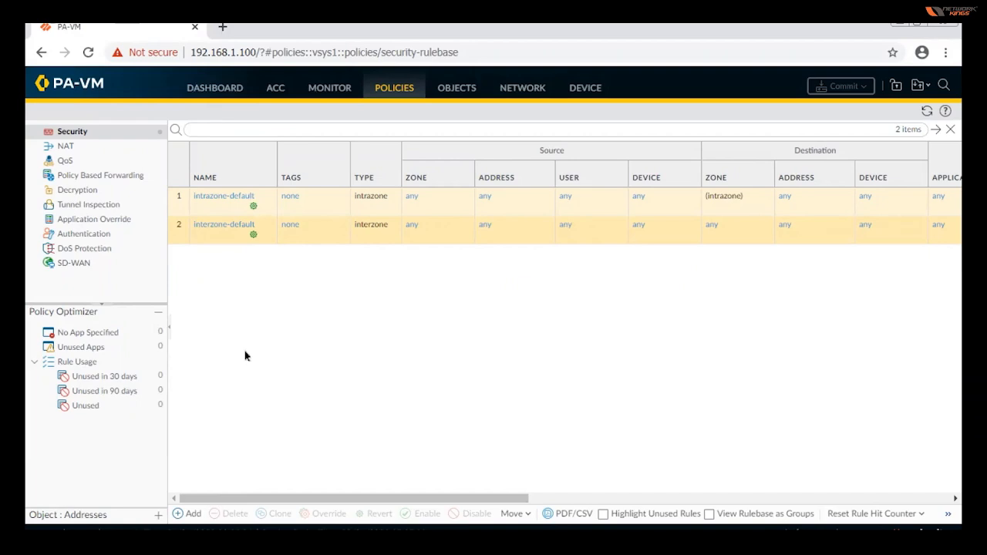
Add a new security policy rule and name it LAN2WAN
{"action": "left_click", "coordinate": [177, 515]}
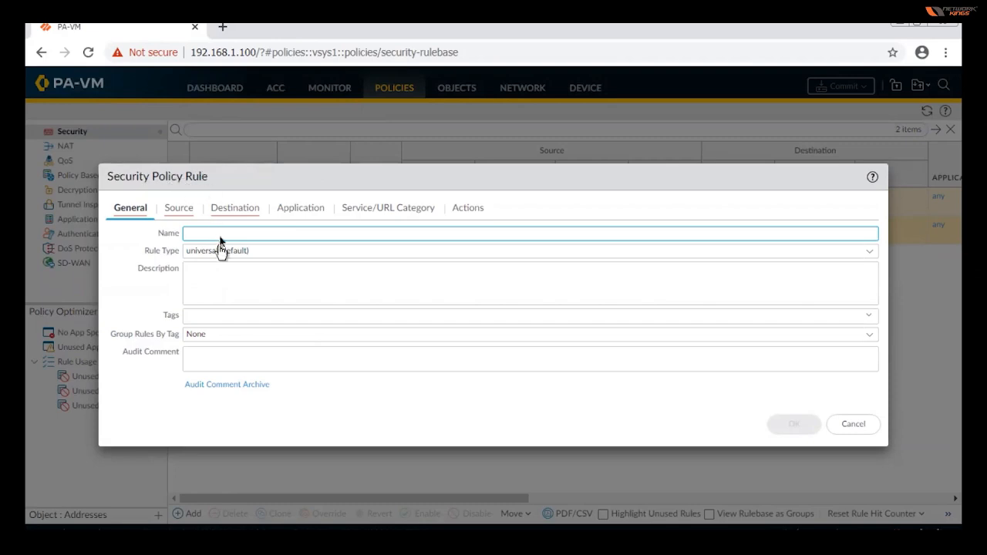
{"action": "mouse_move", "coordinate": [220, 237]}
{"action": "mouse_move", "coordinate": [236, 236]}
{"action": "type", "text": "A"}
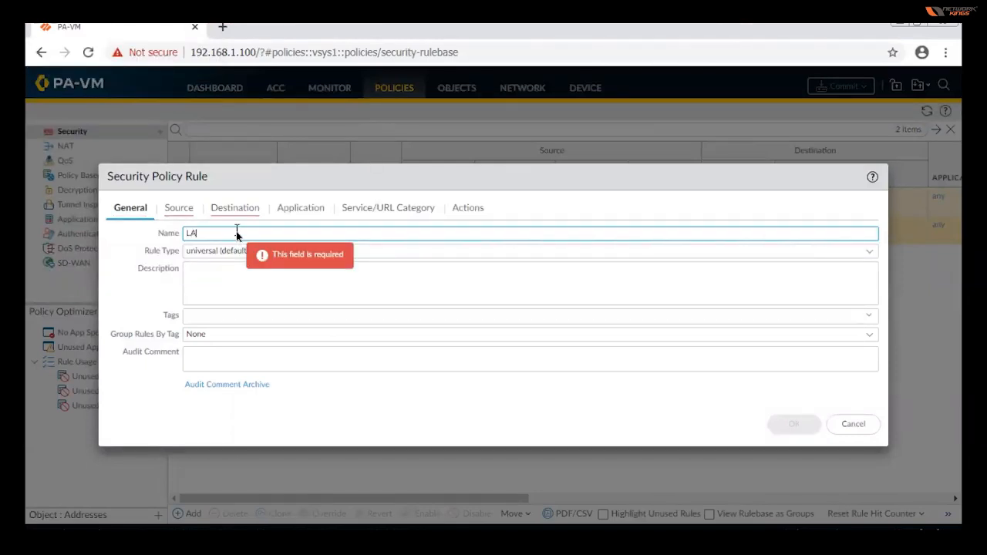
{"action": "type", "text": "N2WAN"}
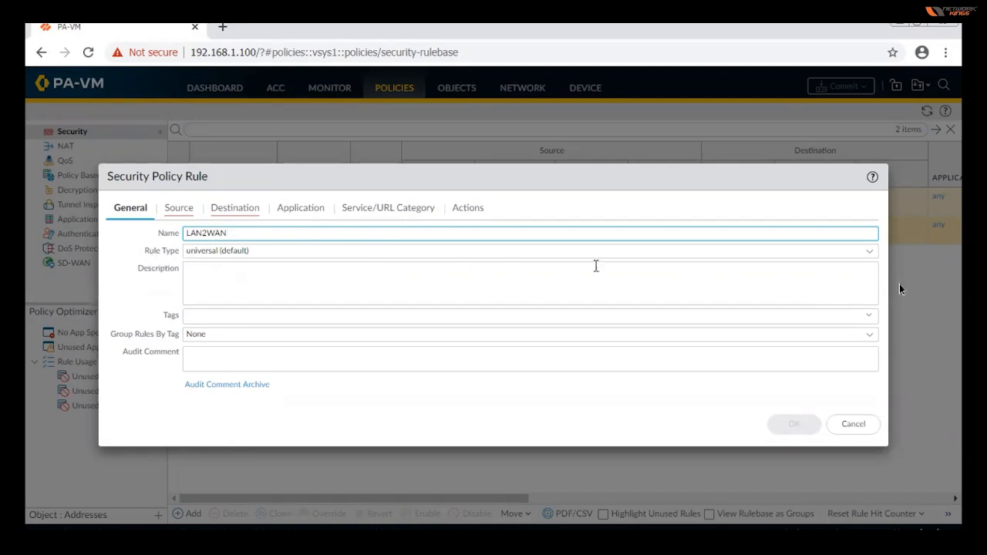
Choose universal (default) as the rule type for the LAN2WAN rule
{"action": "left_click", "coordinate": [870, 257]}
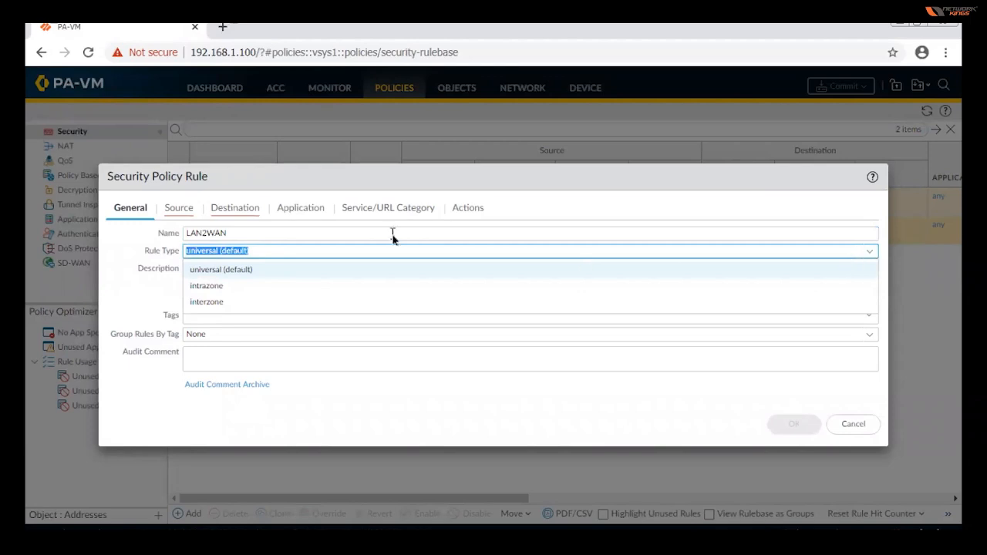
{"action": "left_click", "coordinate": [221, 270]}
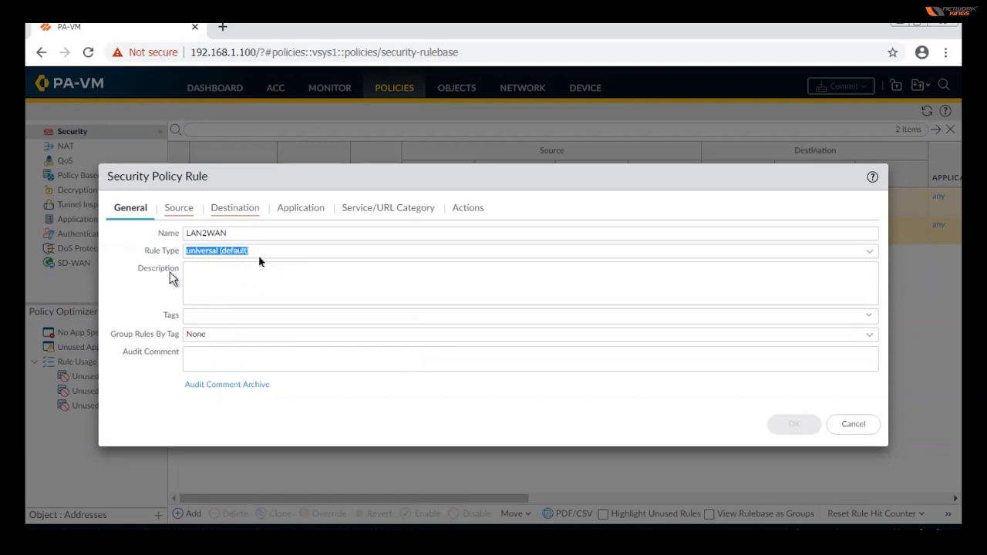
{"action": "key", "text": "Down"}
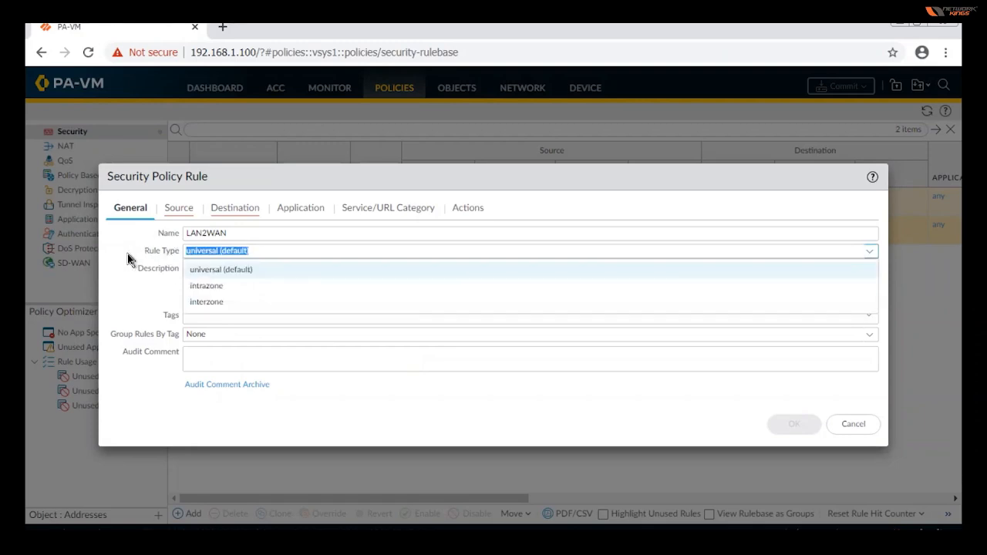
{"action": "left_click", "coordinate": [135, 315]}
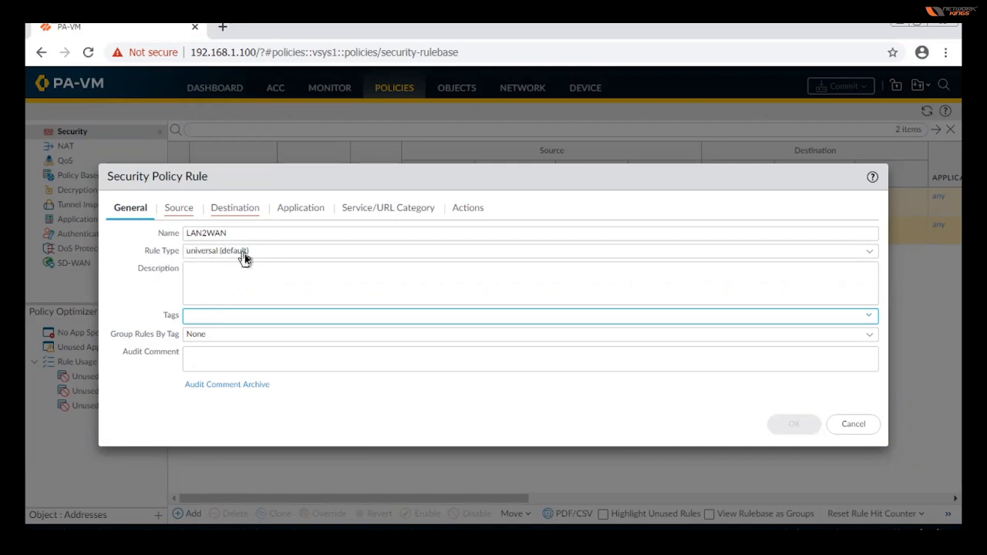
Enter "Going from LAN Interne" as the description of the LAN2WAN rule
{"action": "left_click", "coordinate": [195, 274]}
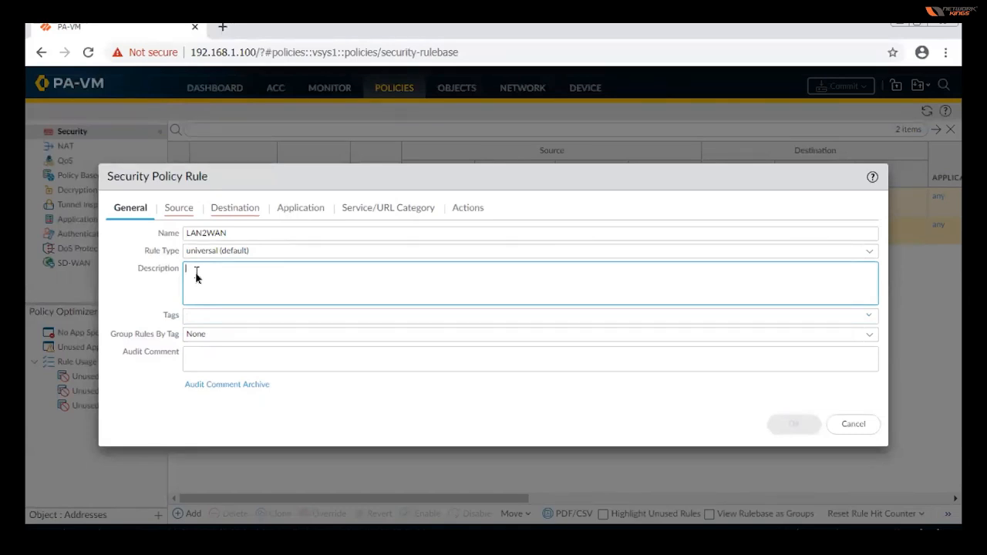
{"action": "type", "text": "Going from LAN Interne"}
{"action": "left_click", "coordinate": [230, 359]}
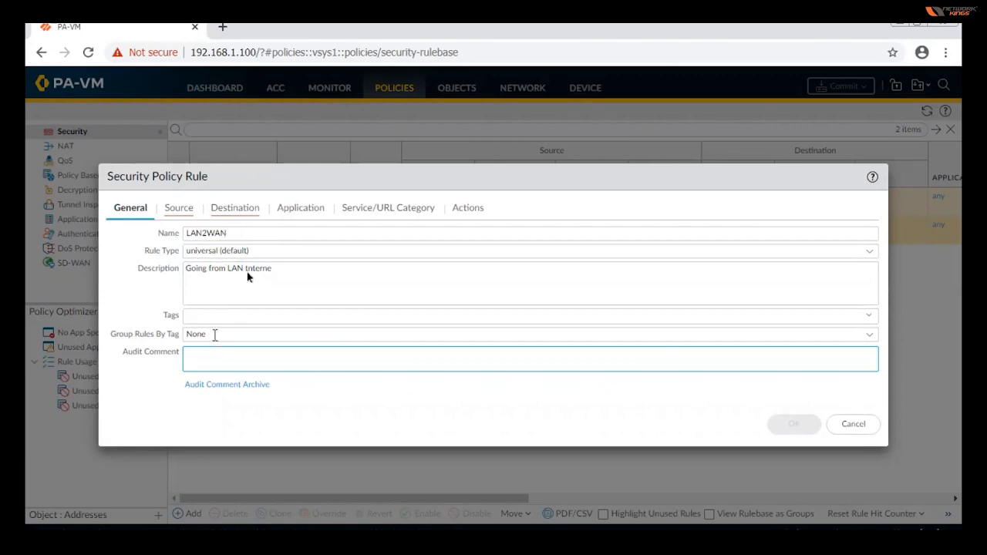
Add INSIDE as the source zone of the LAN2WAN rule
{"action": "left_click", "coordinate": [179, 210]}
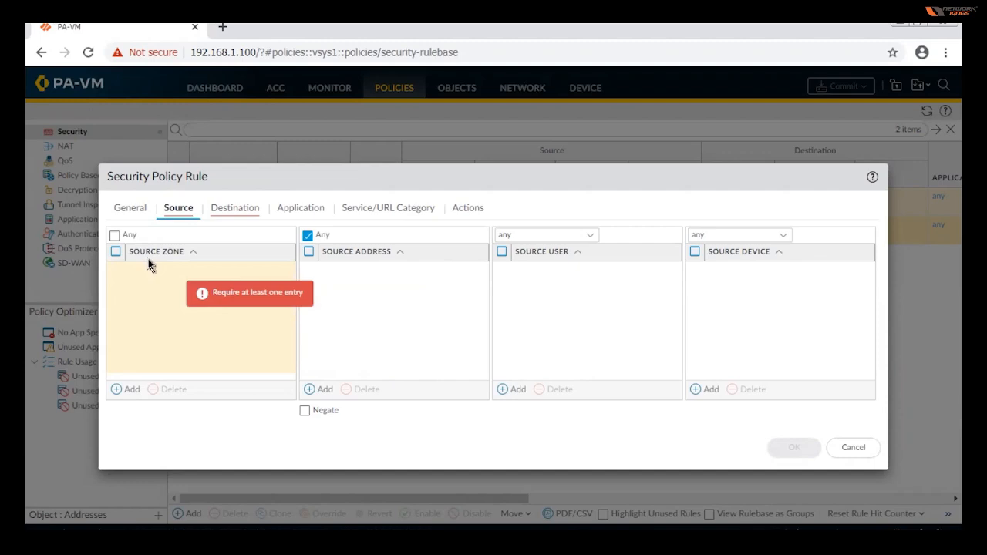
{"action": "left_click", "coordinate": [115, 253]}
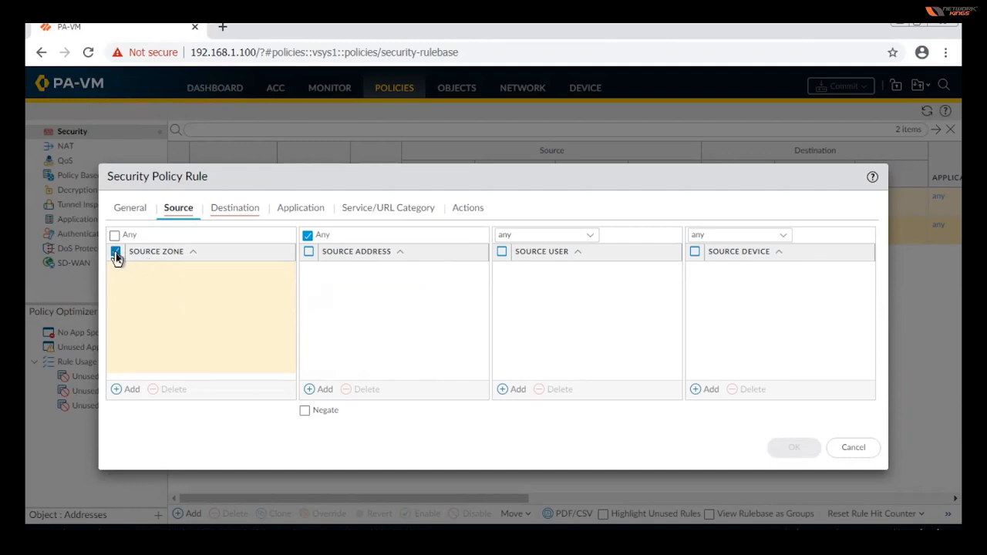
{"action": "left_click", "coordinate": [116, 391]}
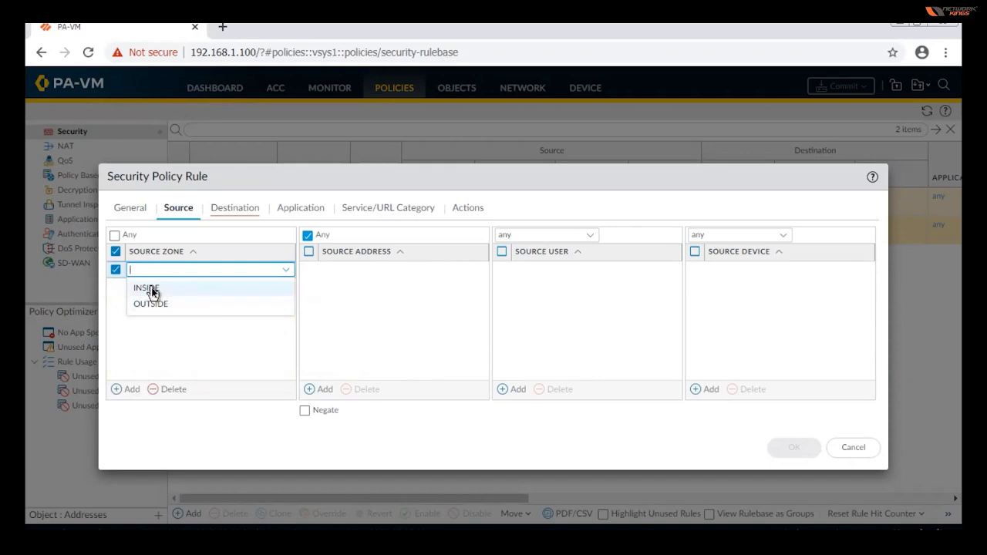
{"action": "left_click", "coordinate": [147, 289]}
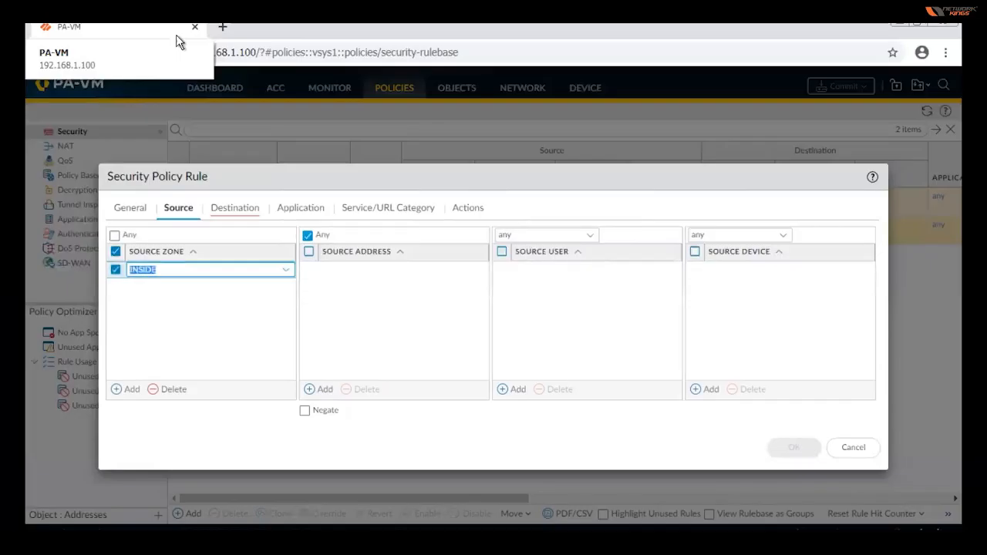
{"action": "left_click", "coordinate": [313, 390]}
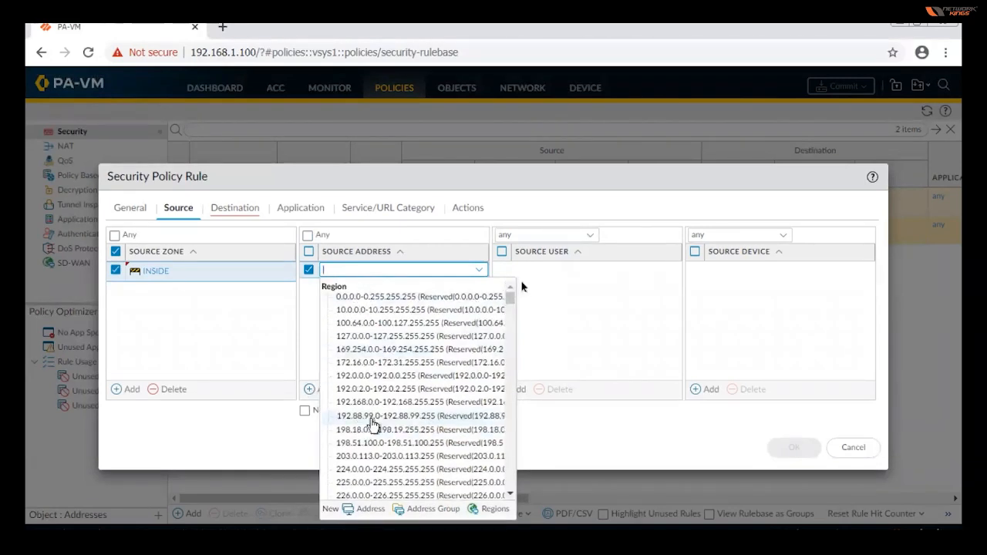
{"action": "left_click_drag", "start_coordinate": [511, 300], "coordinate": [510, 330]}
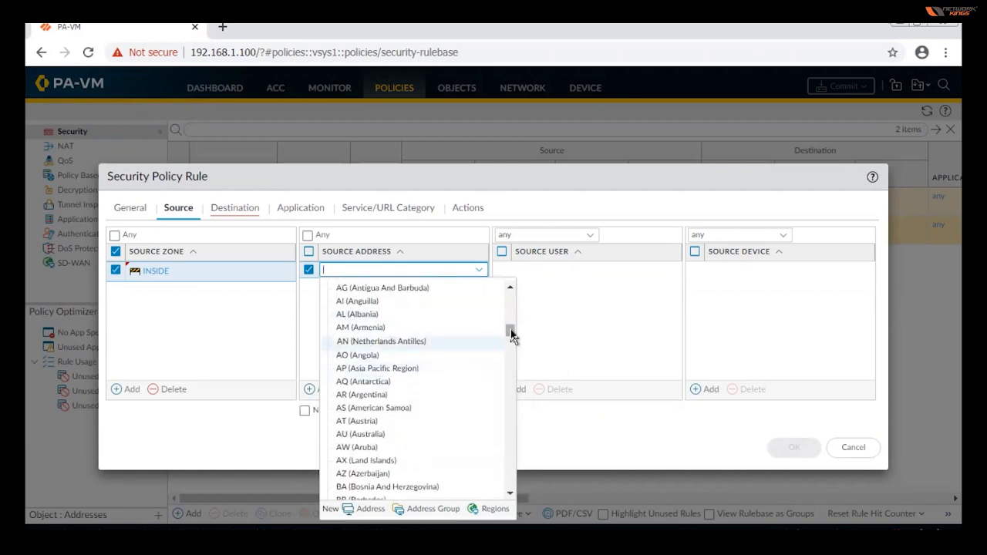
{"action": "left_click_drag", "start_coordinate": [512, 333], "coordinate": [518, 281]}
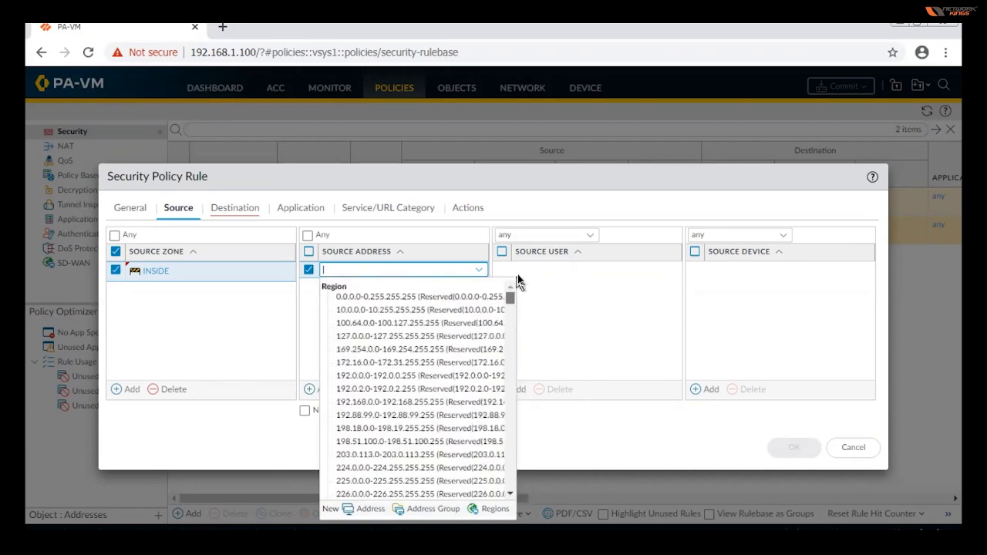
{"action": "left_click", "coordinate": [307, 341]}
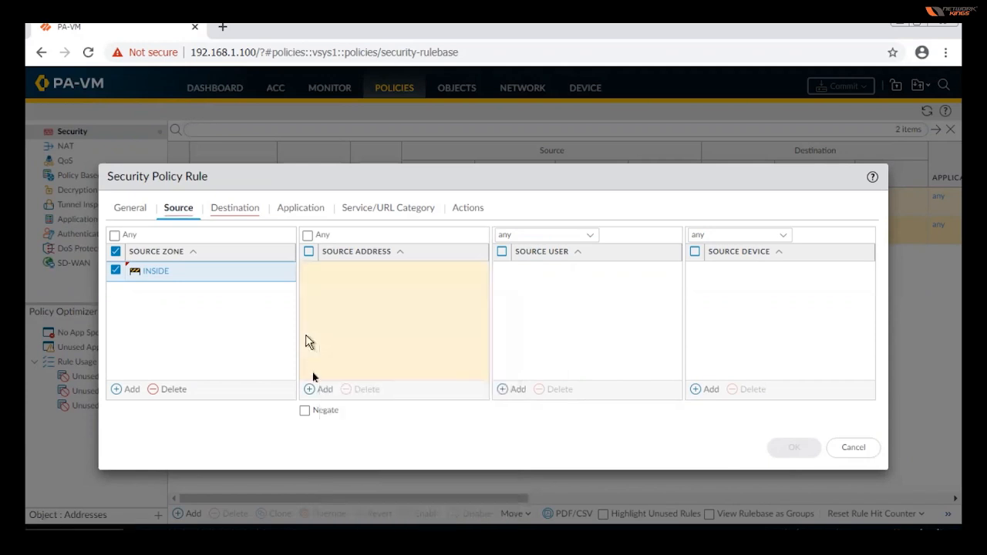
Add the subnet 172.16.1.0/24 as a source address of the rule
{"action": "left_click", "coordinate": [311, 390]}
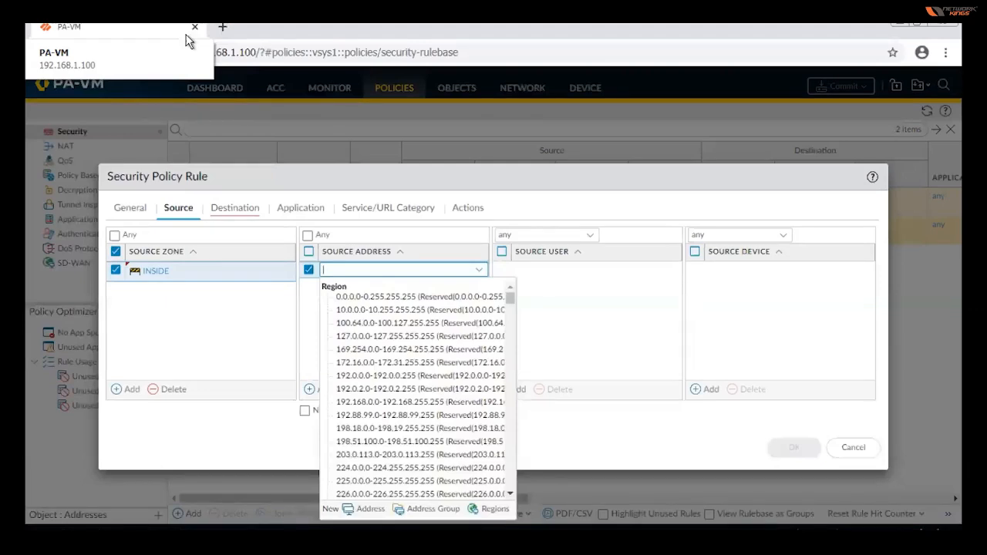
{"action": "type", "text": "172"}
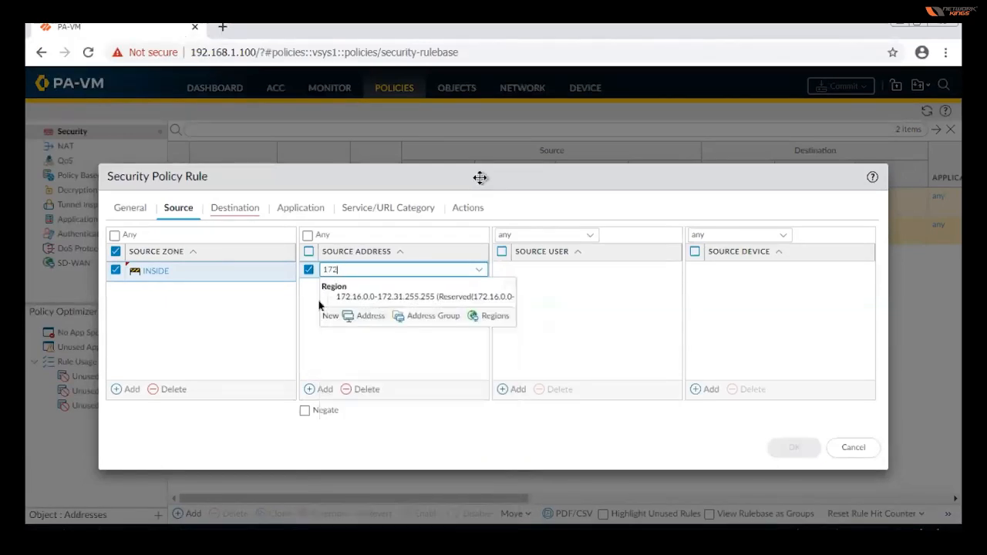
{"action": "type", "text": "."}
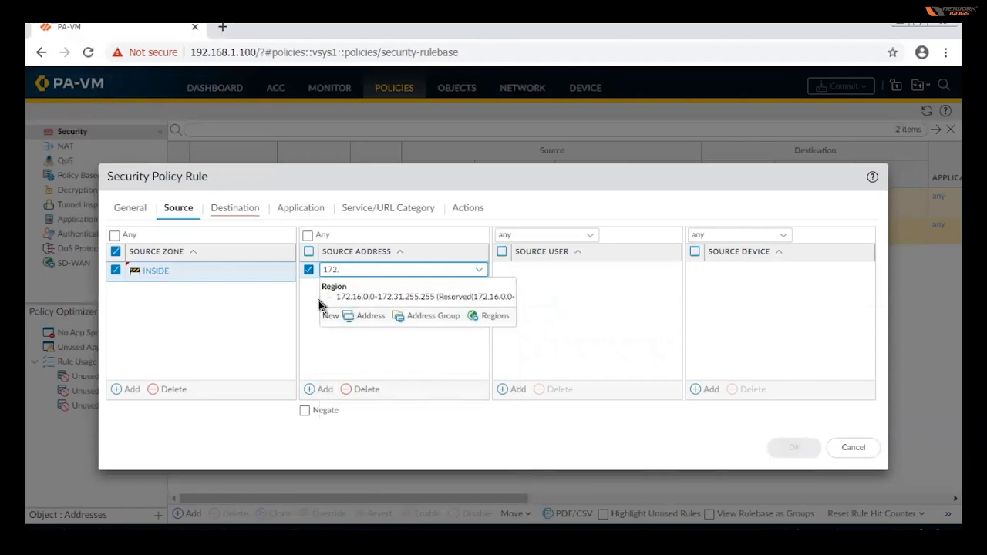
{"action": "type", "text": "16.1.0/24"}
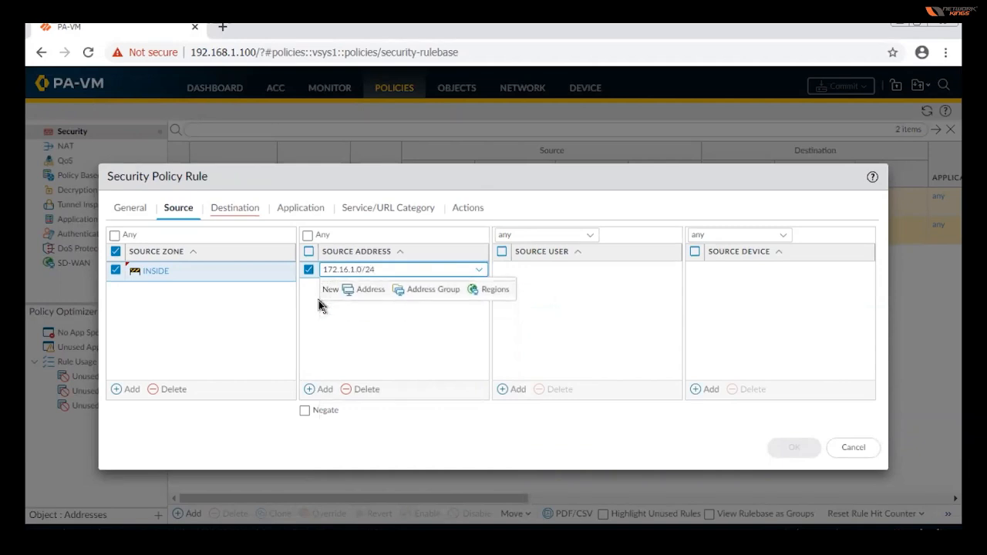
{"action": "left_click", "coordinate": [347, 316]}
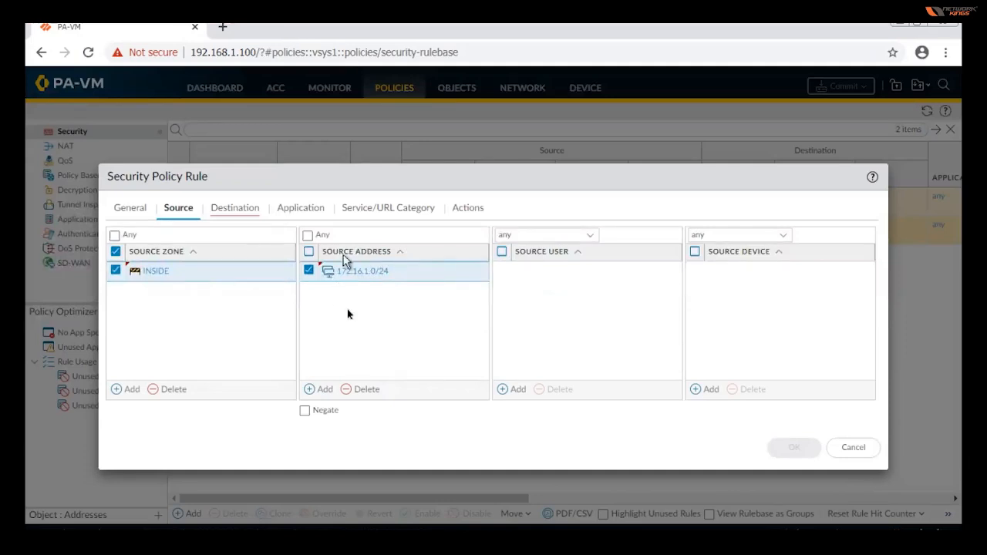
Add the single host 172.16.1.1 as a second source address of the rule
{"action": "left_click", "coordinate": [313, 392]}
{"action": "type", "text": "172"}
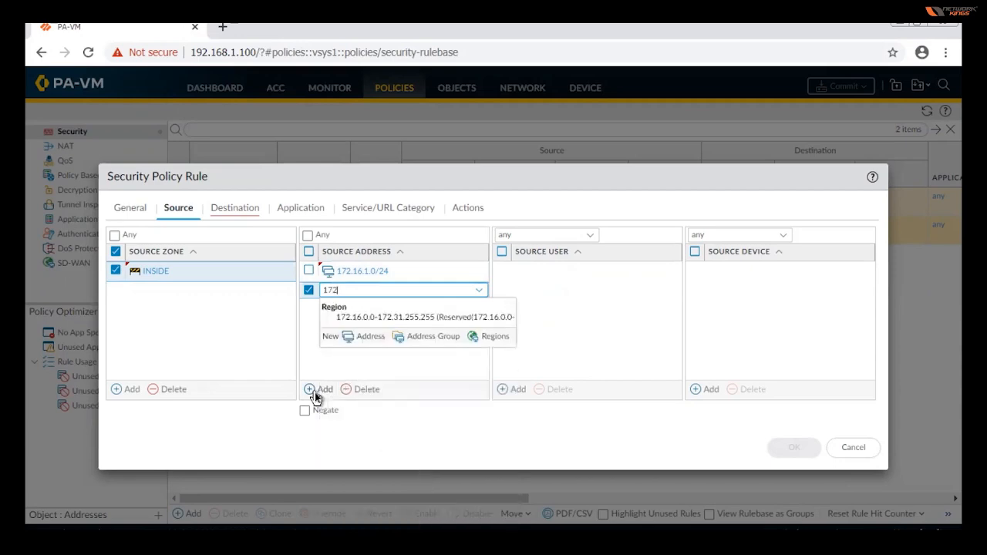
{"action": "type", "text": ".16.1.1"}
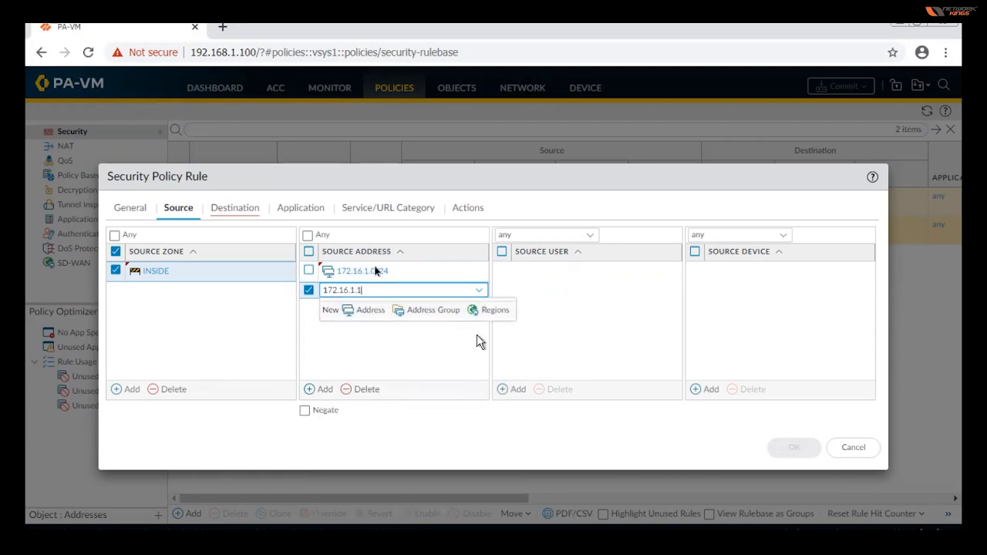
{"action": "mouse_move", "coordinate": [394, 289]}
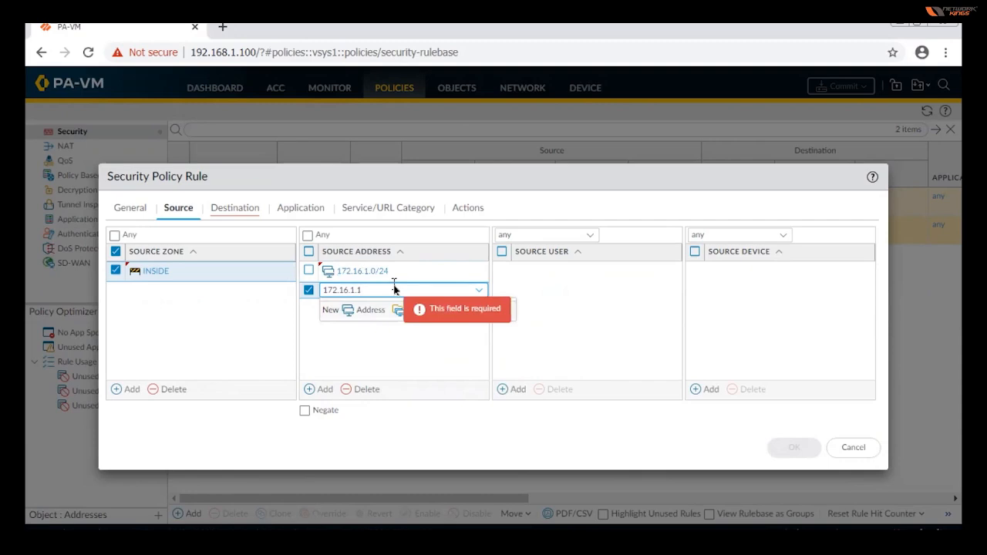
{"action": "left_click", "coordinate": [356, 351]}
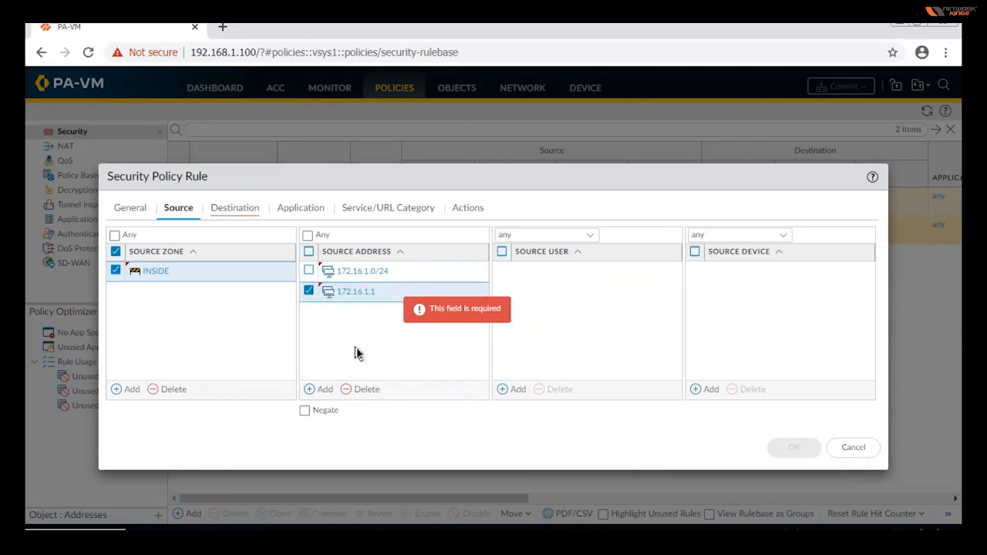
Add 1.1.1.1 as a third source address of the rule
{"action": "left_click", "coordinate": [312, 389]}
{"action": "type", "text": "1.1.1.1."}
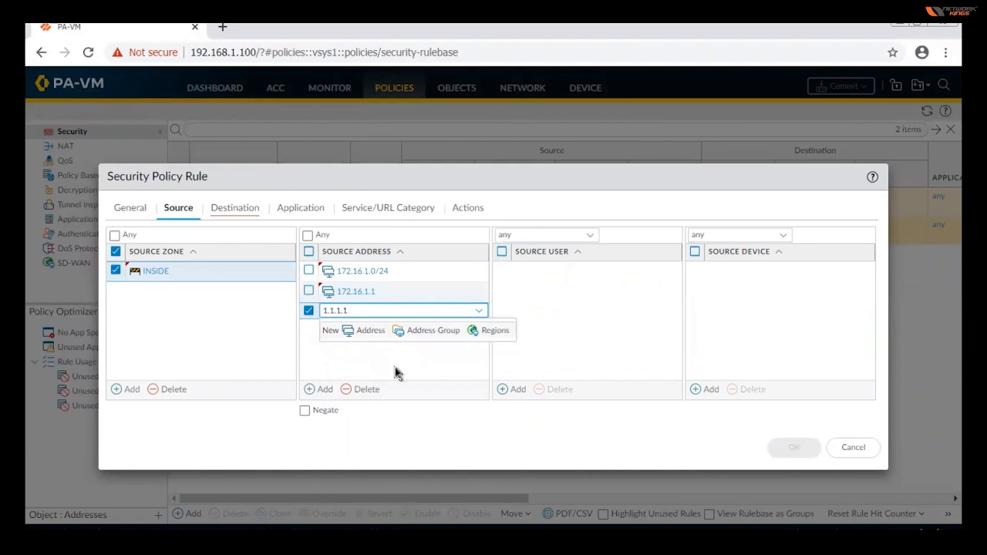
{"action": "left_click", "coordinate": [394, 373]}
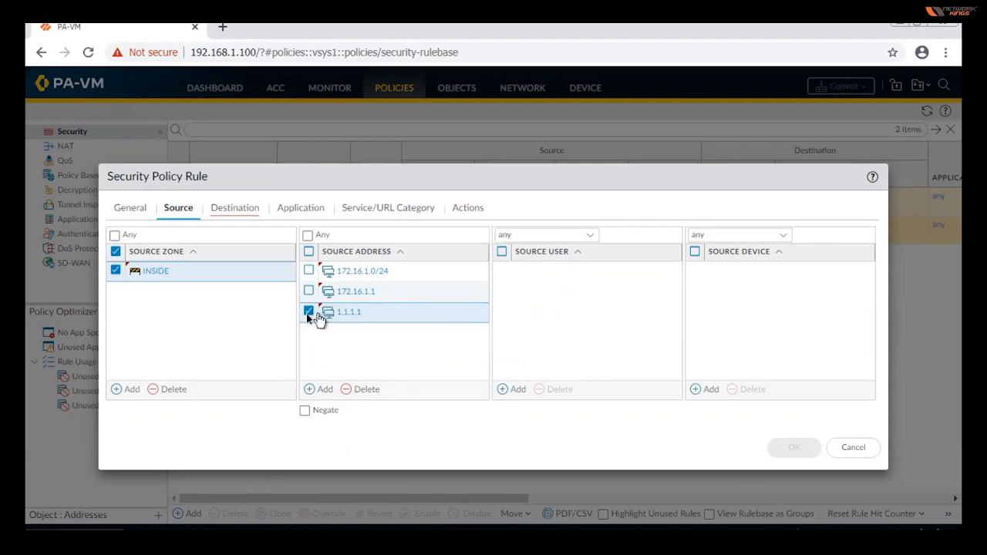
Delete the source addresses 1.1.1.1 and 172.16.1.1 from the rule
{"action": "left_click", "coordinate": [359, 389]}
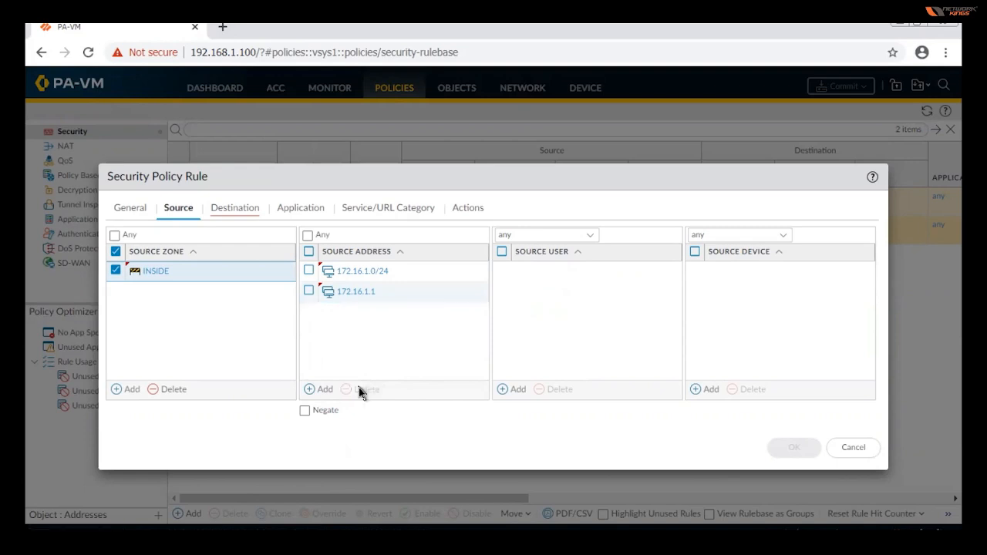
{"action": "left_click", "coordinate": [310, 292]}
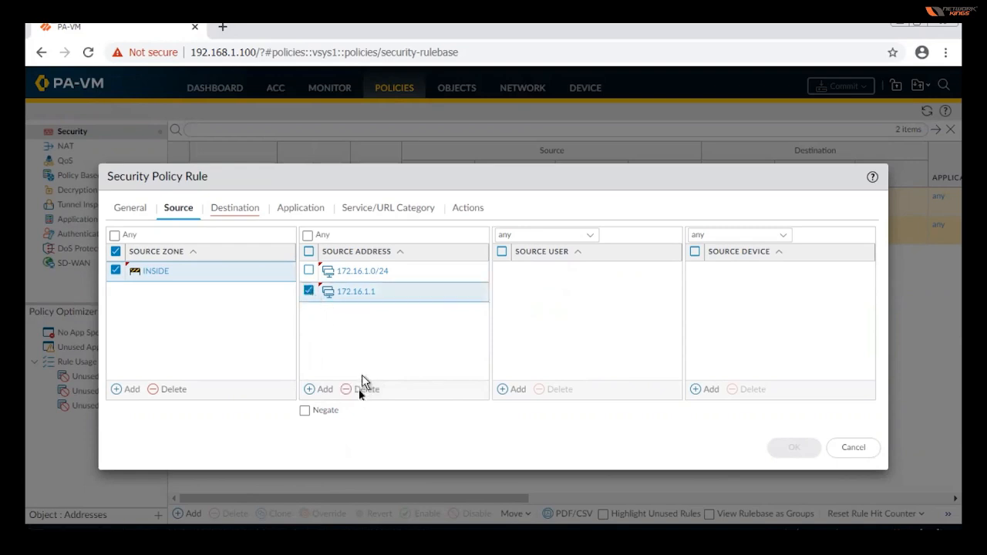
{"action": "left_click", "coordinate": [359, 392]}
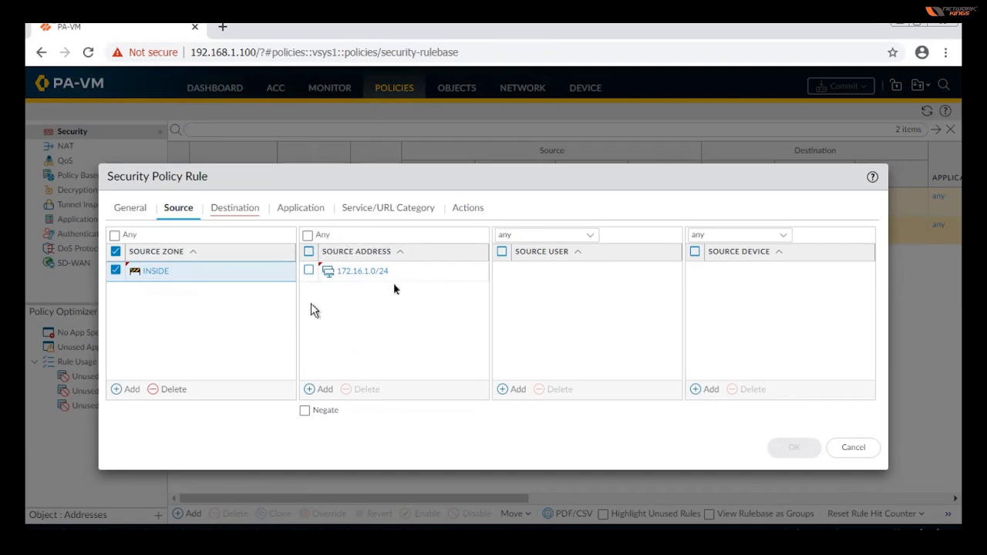
Add OUTSIDE as the rule's destination zone and open the rule's application settings
{"action": "left_click", "coordinate": [236, 212]}
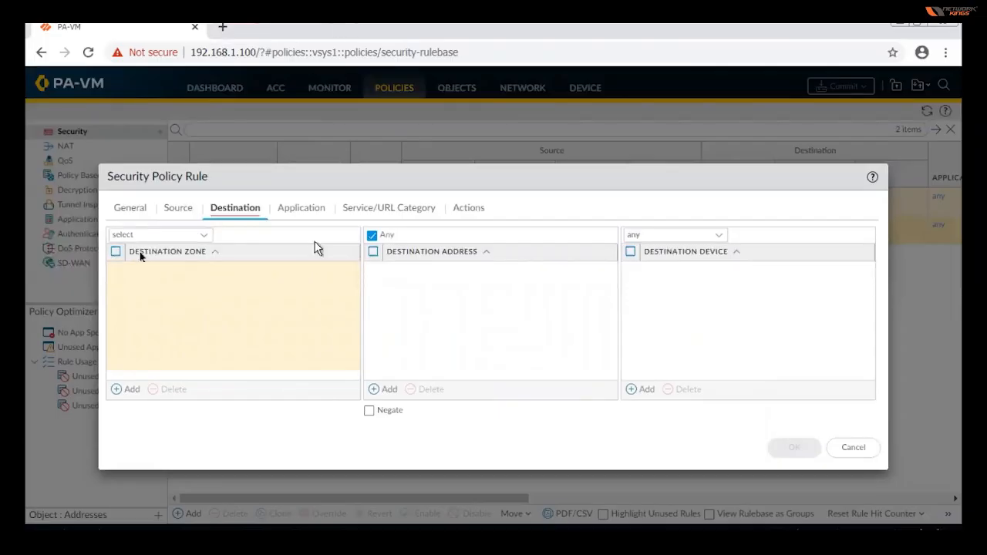
{"action": "left_click", "coordinate": [117, 391]}
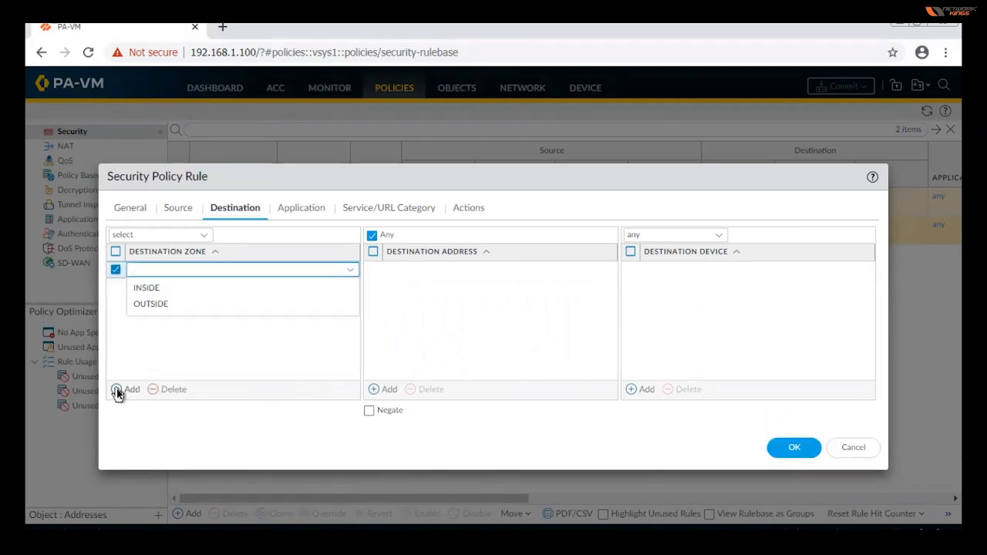
{"action": "left_click", "coordinate": [155, 304]}
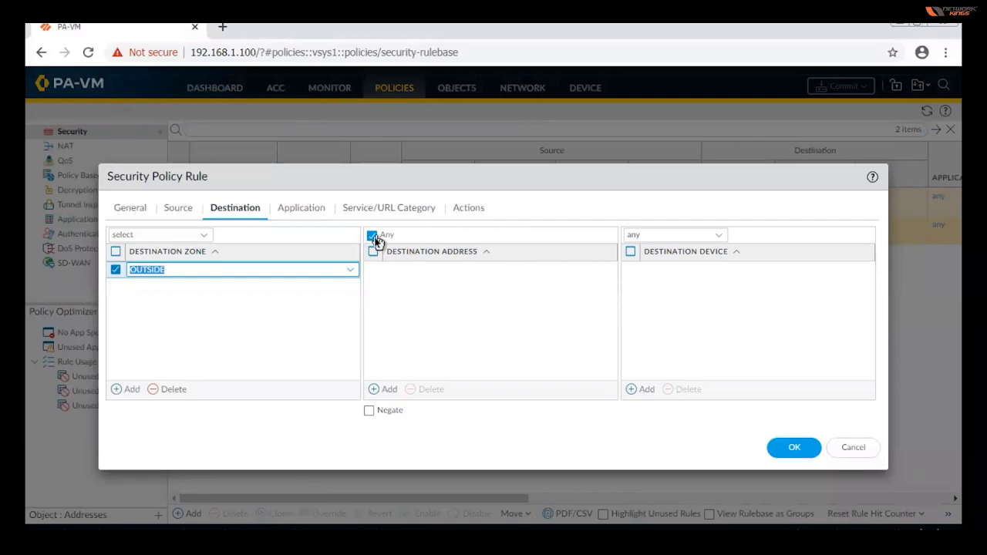
{"action": "left_click", "coordinate": [305, 210]}
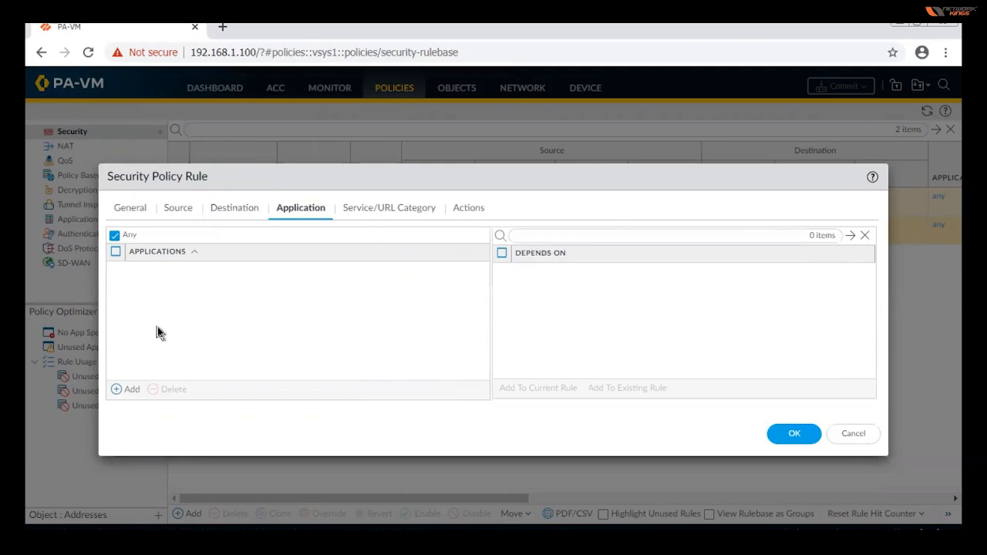
Add telnet and ssh as applications of the security policy rule
{"action": "left_click", "coordinate": [118, 390]}
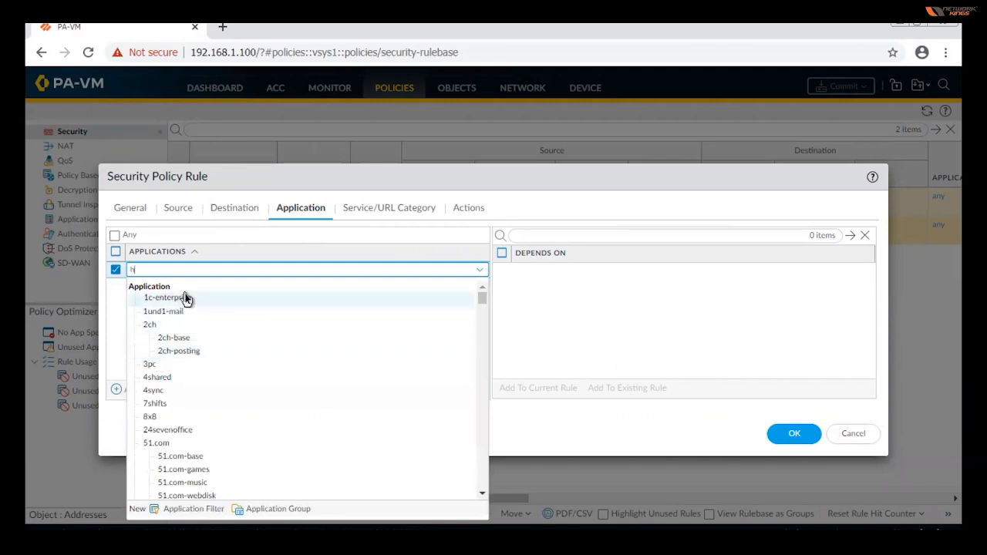
{"action": "key", "text": "BackSpace"}
{"action": "type", "text": "telnet"}
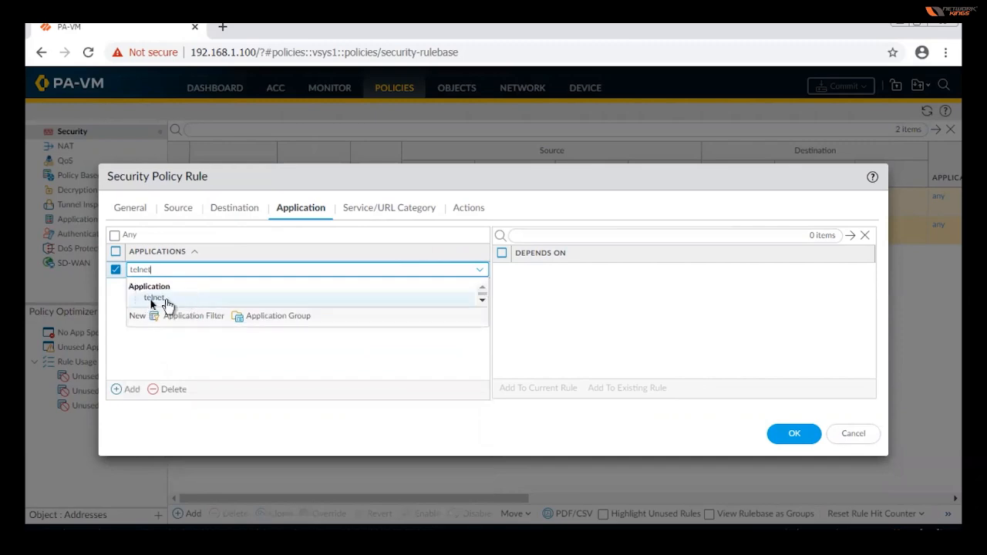
{"action": "left_click", "coordinate": [156, 298]}
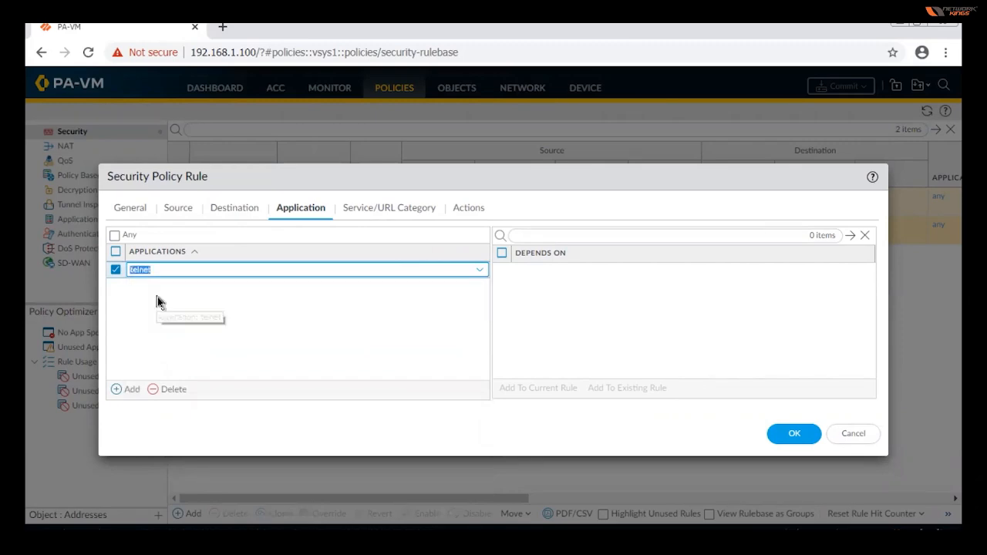
{"action": "left_click", "coordinate": [115, 391]}
{"action": "type", "text": "ssh"}
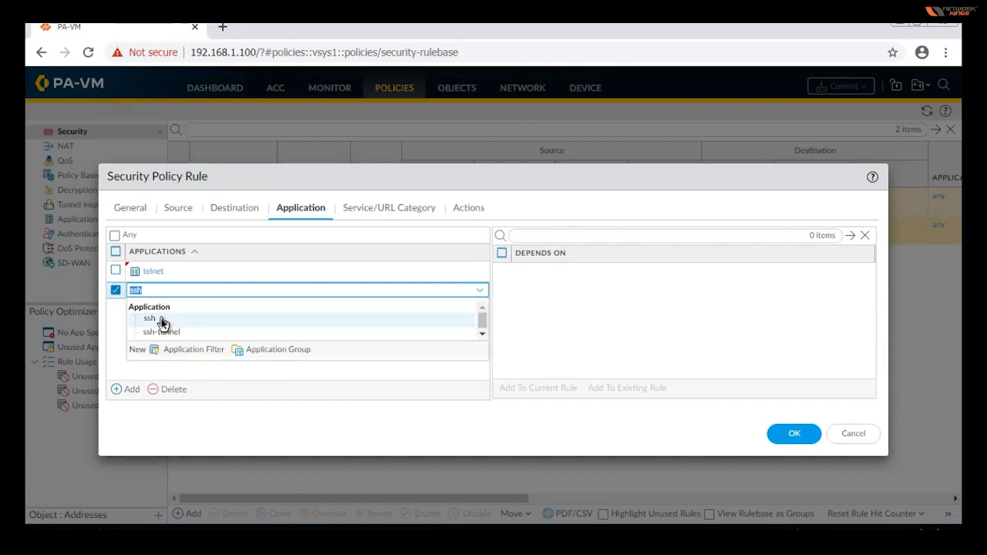
{"action": "left_click", "coordinate": [162, 321]}
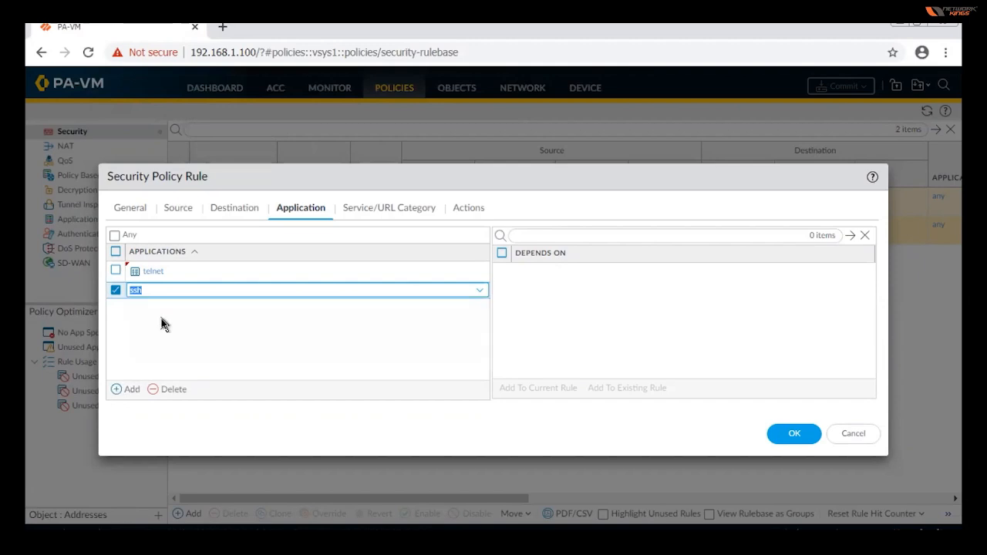
{"action": "left_click", "coordinate": [116, 391]}
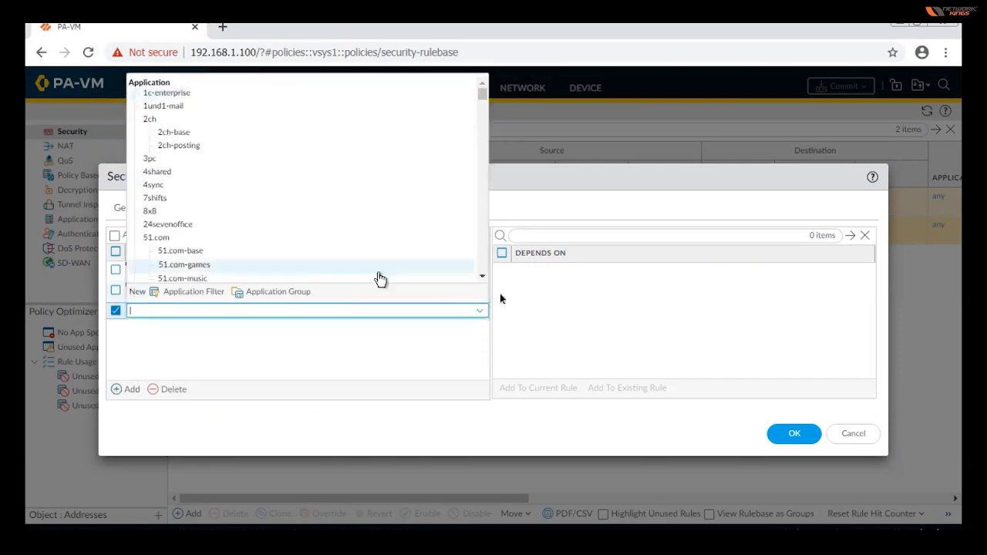
{"action": "left_click", "coordinate": [483, 278]}
{"action": "left_click_drag", "start_coordinate": [483, 279], "coordinate": [482, 279]}
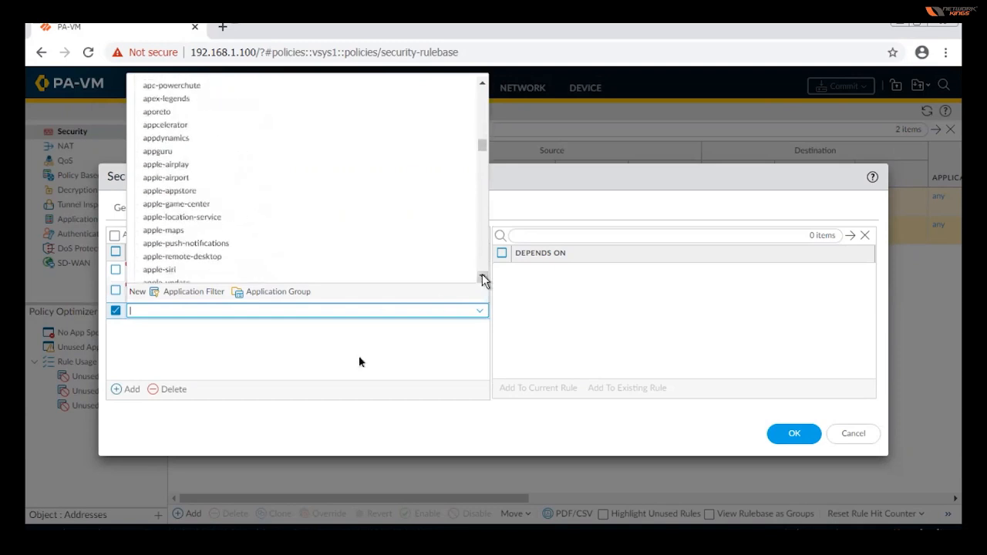
{"action": "left_click", "coordinate": [348, 368]}
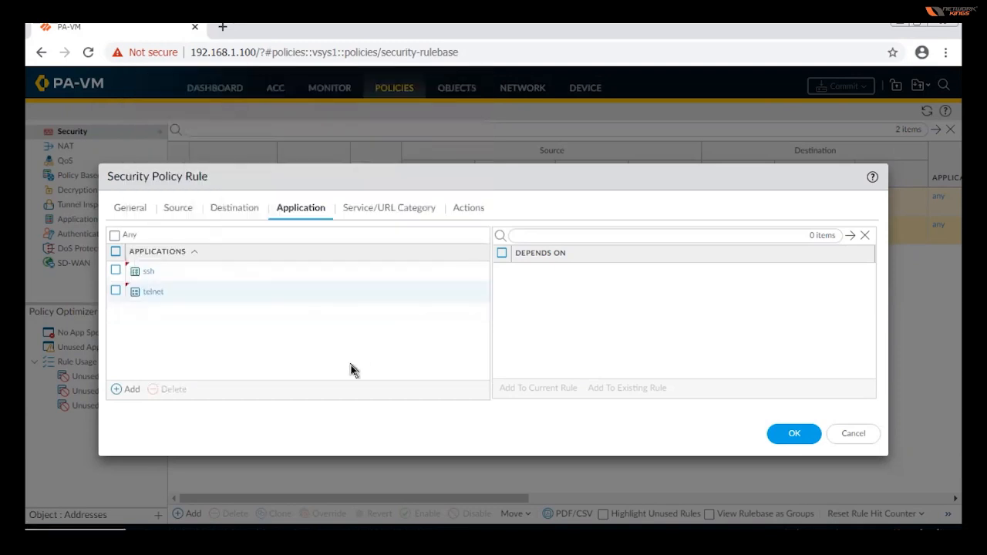
Add google-base to the rule's applications and delete that entry again
{"action": "left_click", "coordinate": [116, 391]}
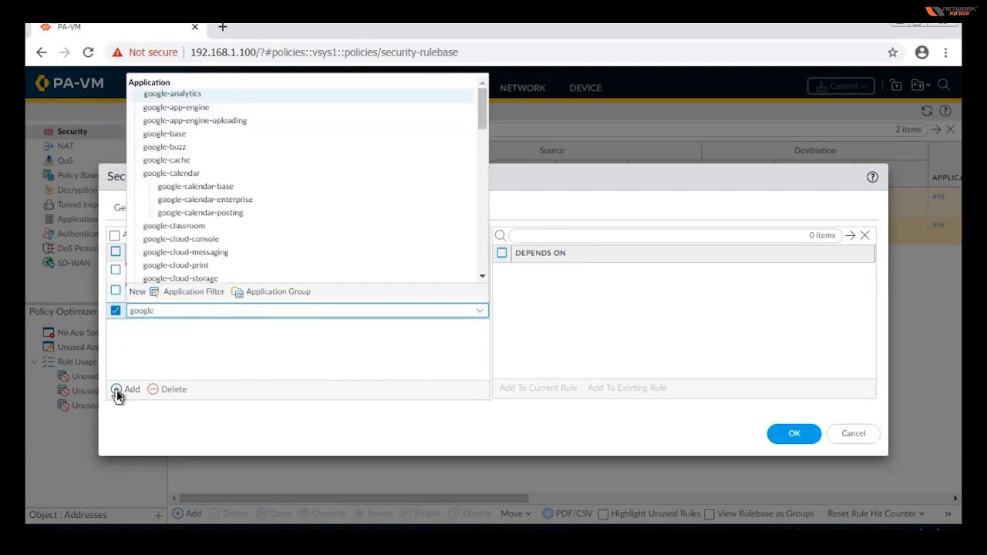
{"action": "left_click", "coordinate": [178, 137]}
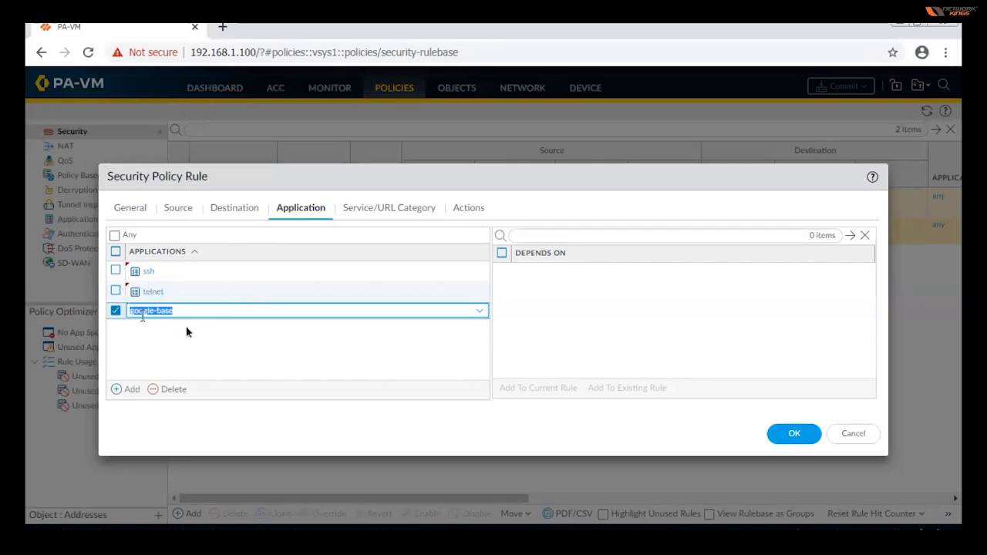
{"action": "left_click", "coordinate": [116, 310]}
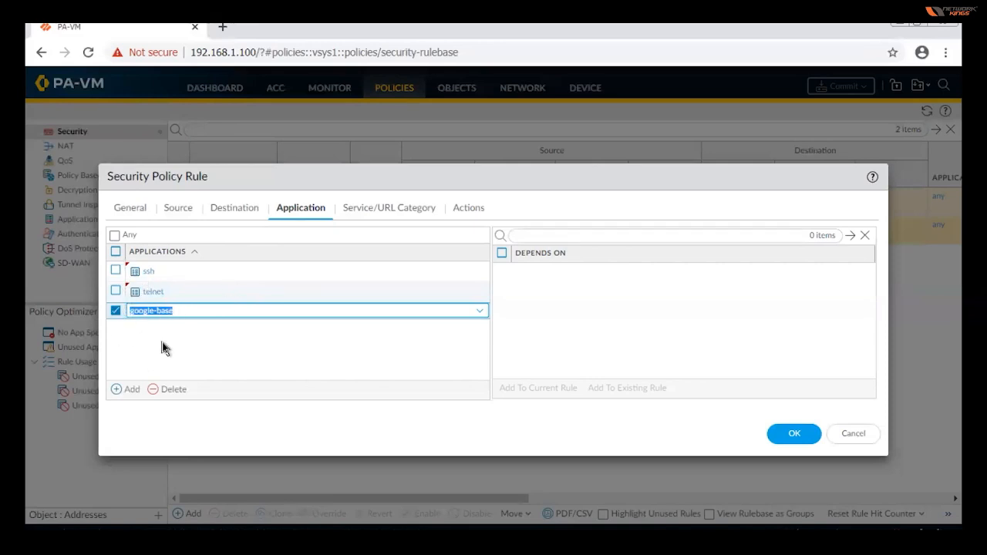
{"action": "left_click", "coordinate": [162, 345]}
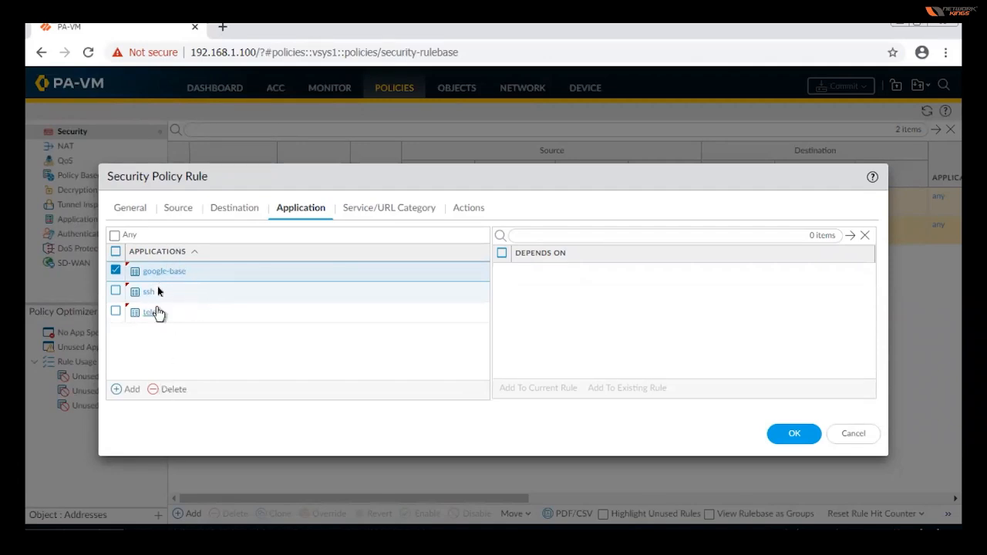
{"action": "left_click", "coordinate": [169, 395]}
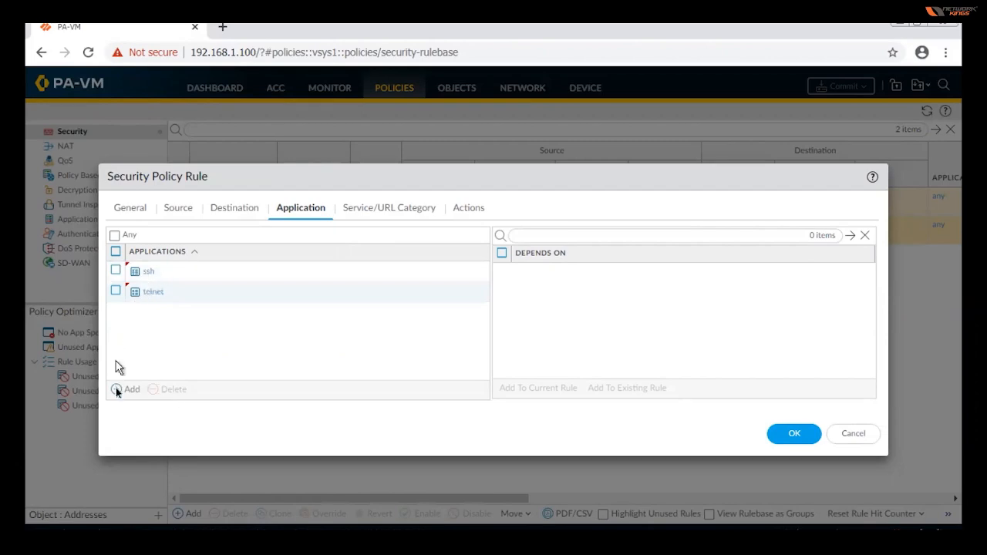
Open the rule's service settings and add service-https as a service
{"action": "left_click", "coordinate": [385, 210]}
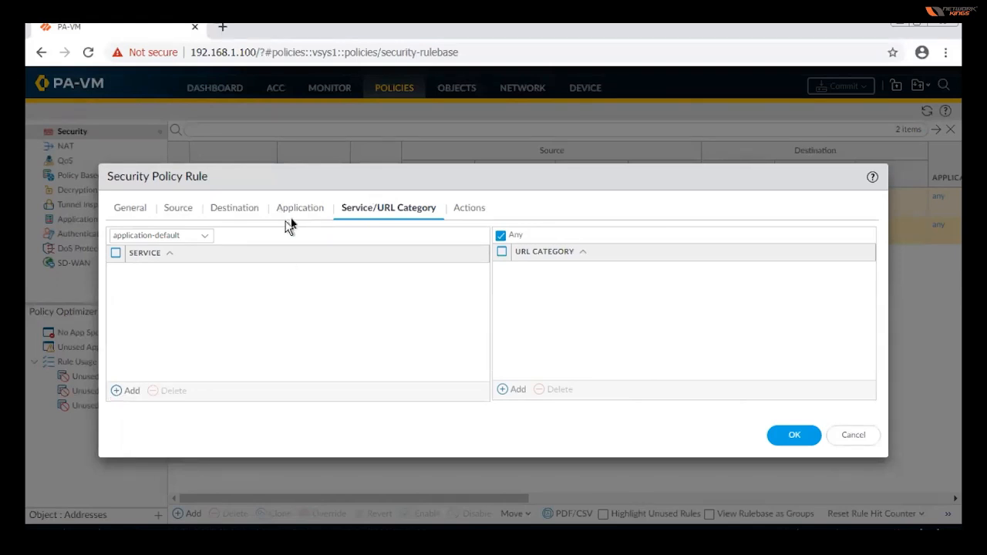
{"action": "left_click", "coordinate": [116, 392]}
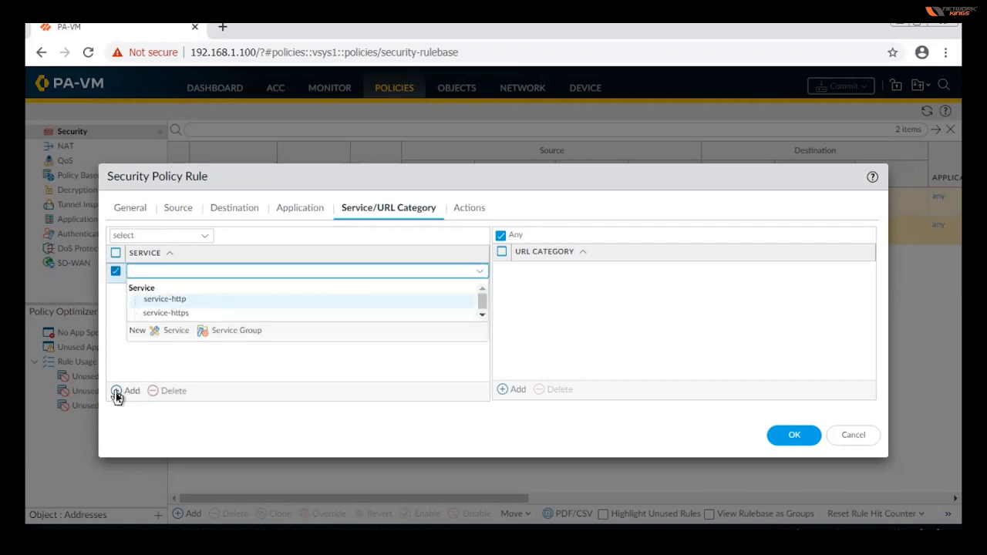
{"action": "left_click", "coordinate": [177, 314]}
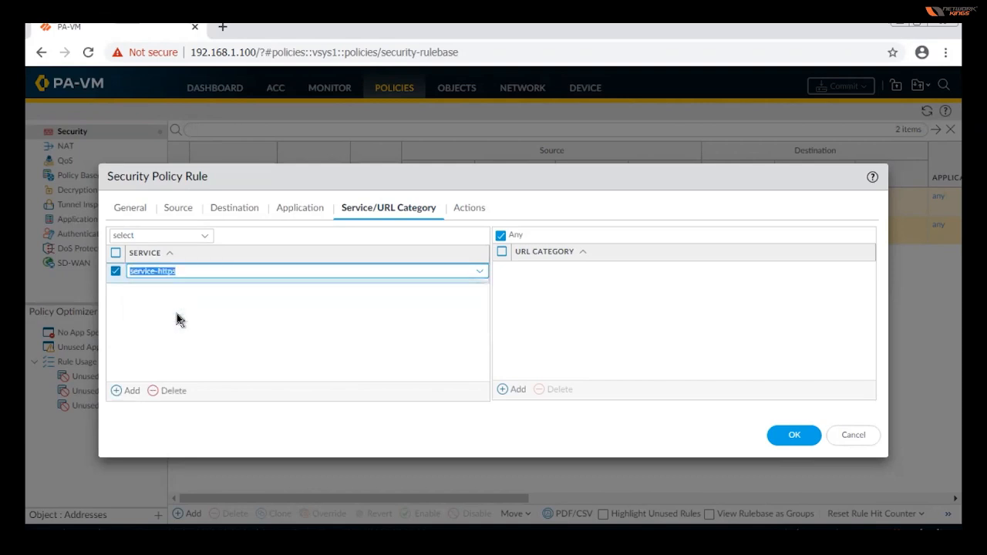
Create a new TCP service named Telnet with destination port 23 as the rule's second service
{"action": "left_click", "coordinate": [116, 392]}
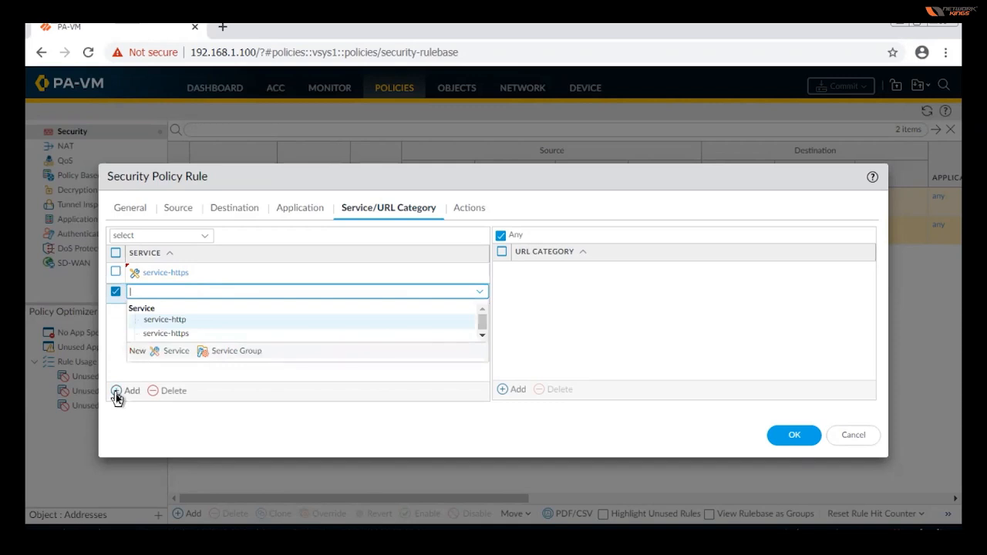
{"action": "type", "text": "lnet"}
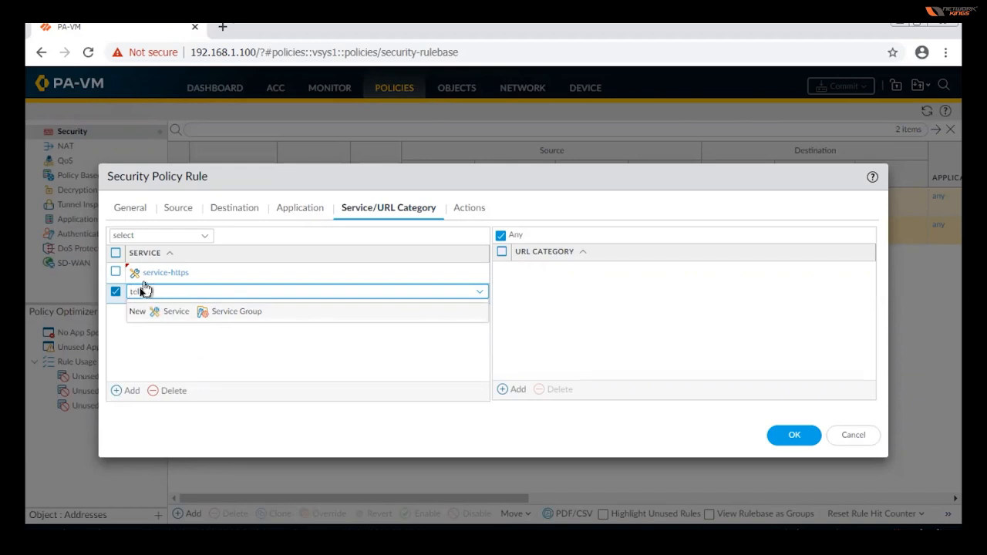
{"action": "left_click", "coordinate": [175, 314]}
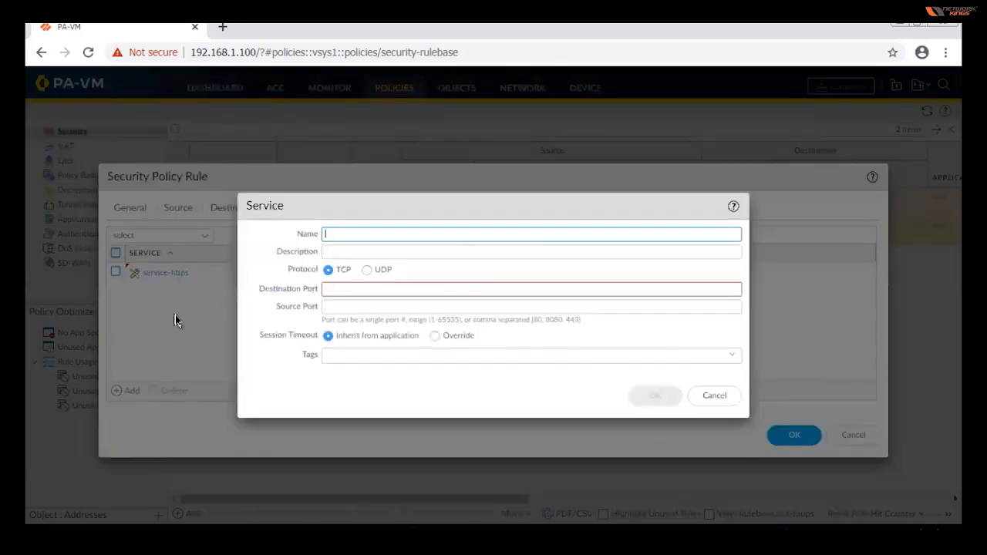
{"action": "type", "text": "Telnet"}
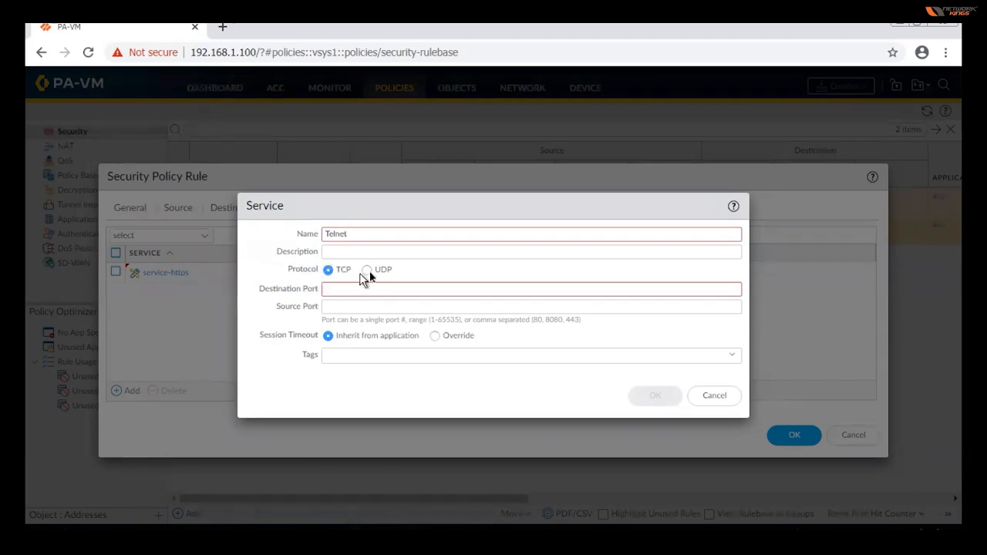
{"action": "left_click", "coordinate": [333, 290]}
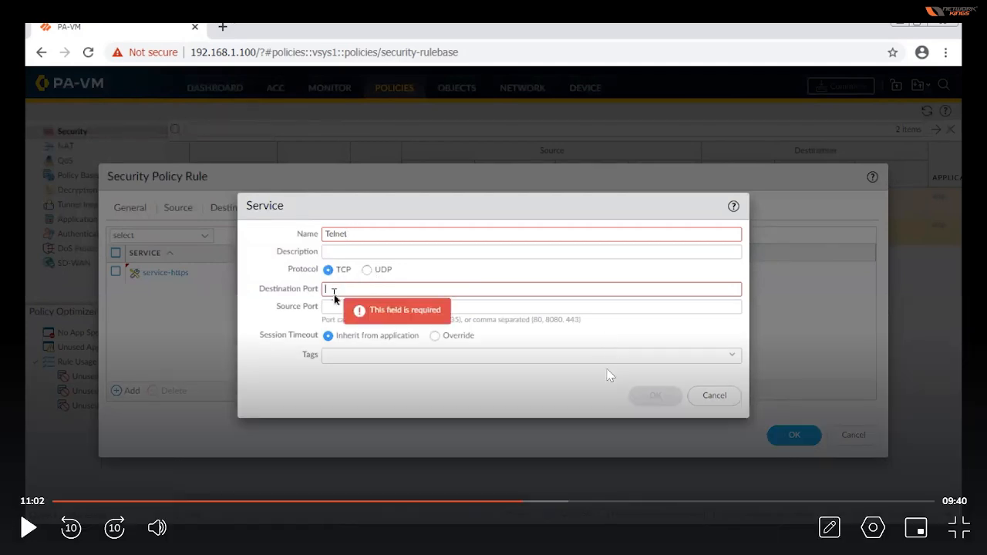
{"action": "key", "text": "space"}
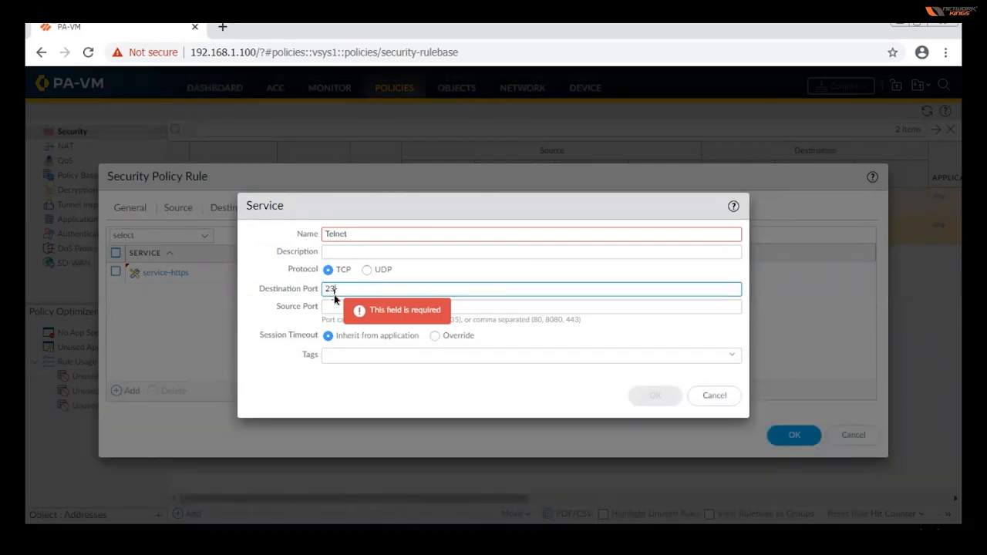
{"action": "left_click", "coordinate": [367, 236]}
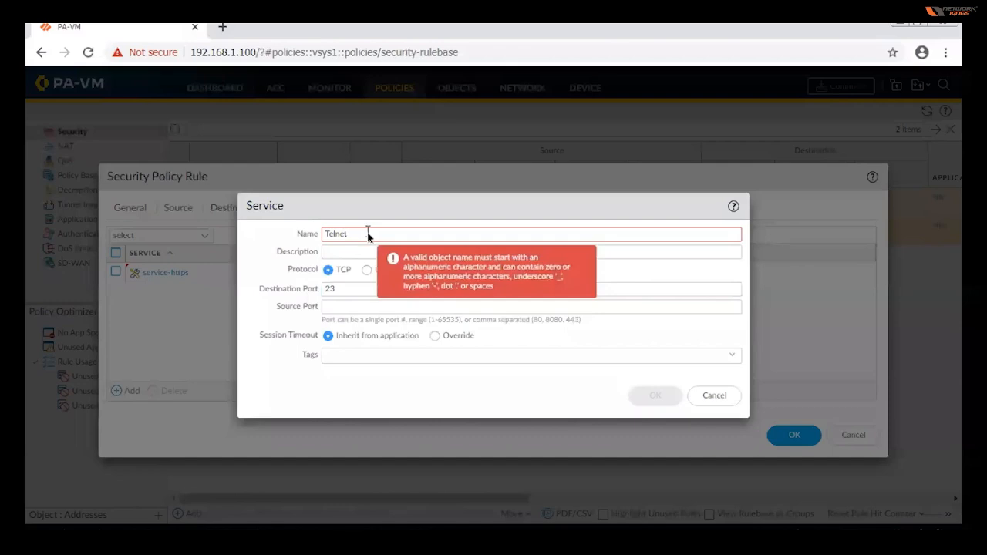
{"action": "key", "text": "BackSpace"}
{"action": "left_click", "coordinate": [652, 401]}
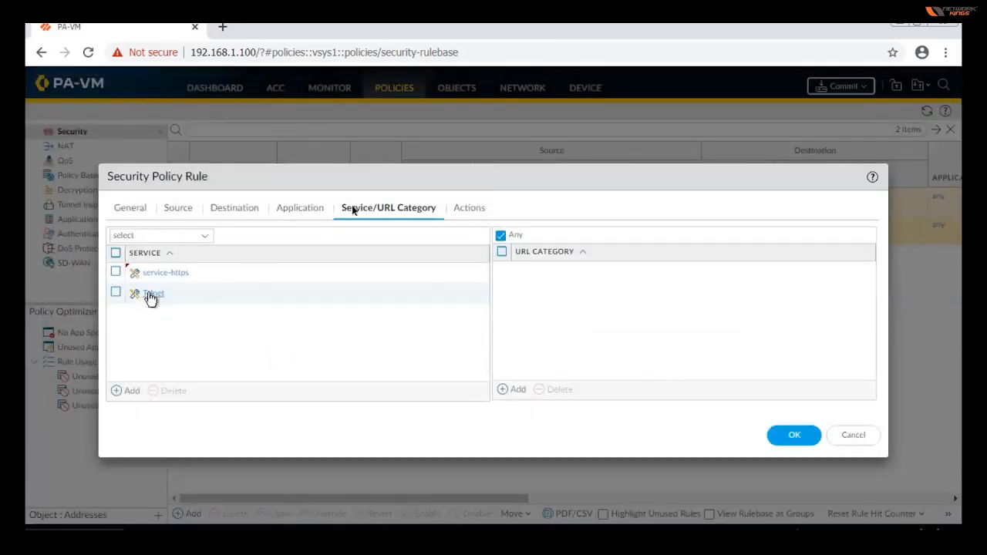
Delete the ssh and telnet applications from the rule so that any application is matched
{"action": "left_click", "coordinate": [305, 216]}
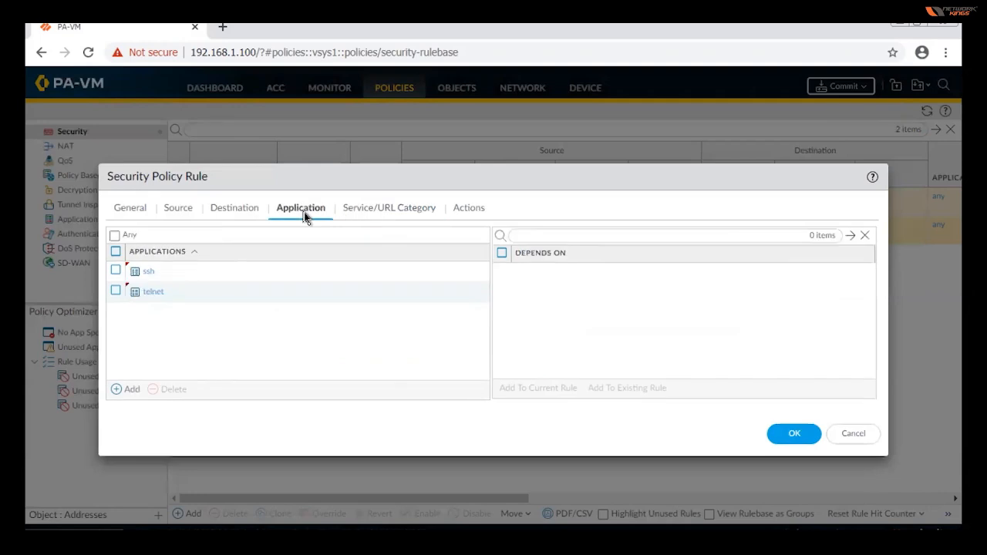
{"action": "left_click", "coordinate": [369, 210]}
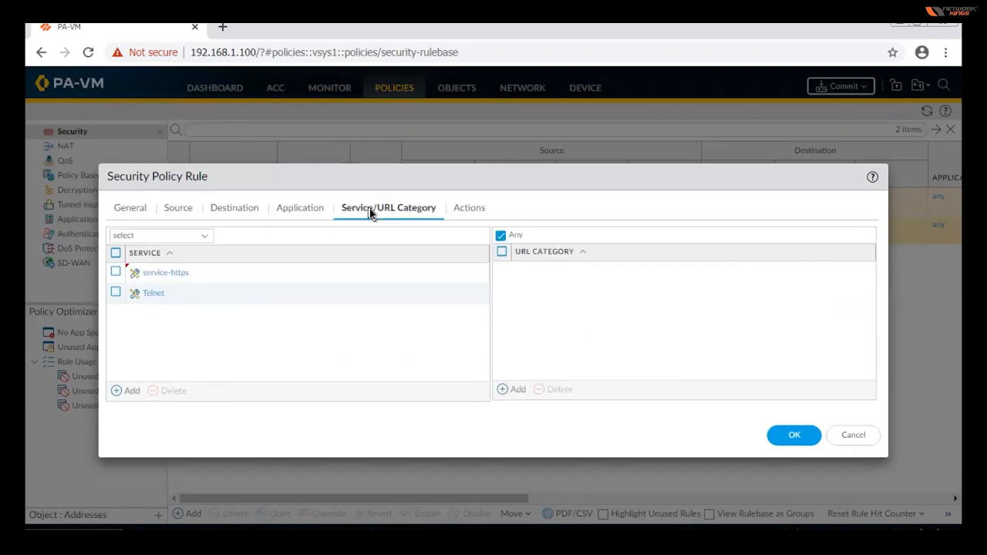
{"action": "left_click", "coordinate": [297, 210]}
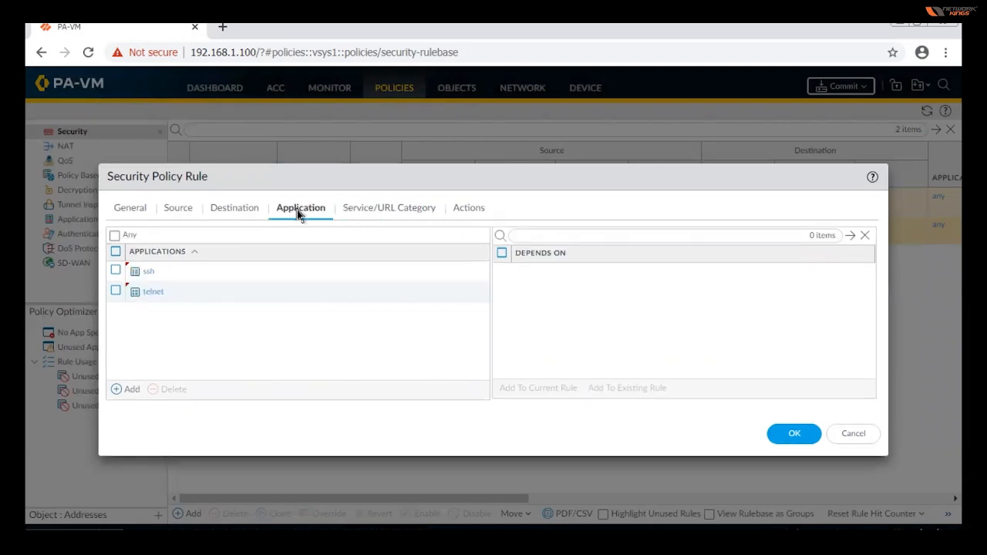
{"action": "left_click", "coordinate": [115, 270]}
{"action": "left_click", "coordinate": [115, 290]}
{"action": "left_click", "coordinate": [166, 389]}
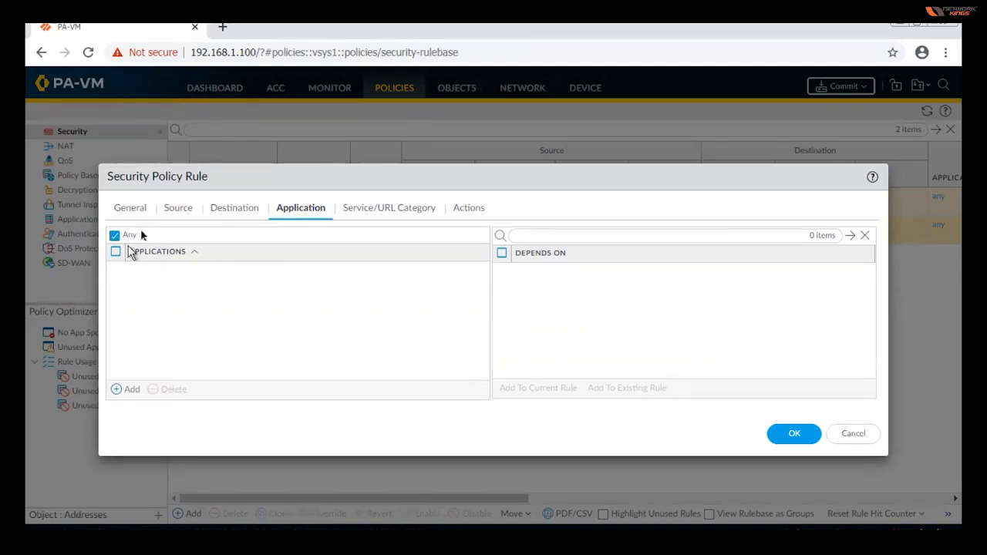
Create a new TCP service named SSH Port with destination port 22 for the rule, and open the rule's action settings
{"action": "left_click", "coordinate": [366, 214]}
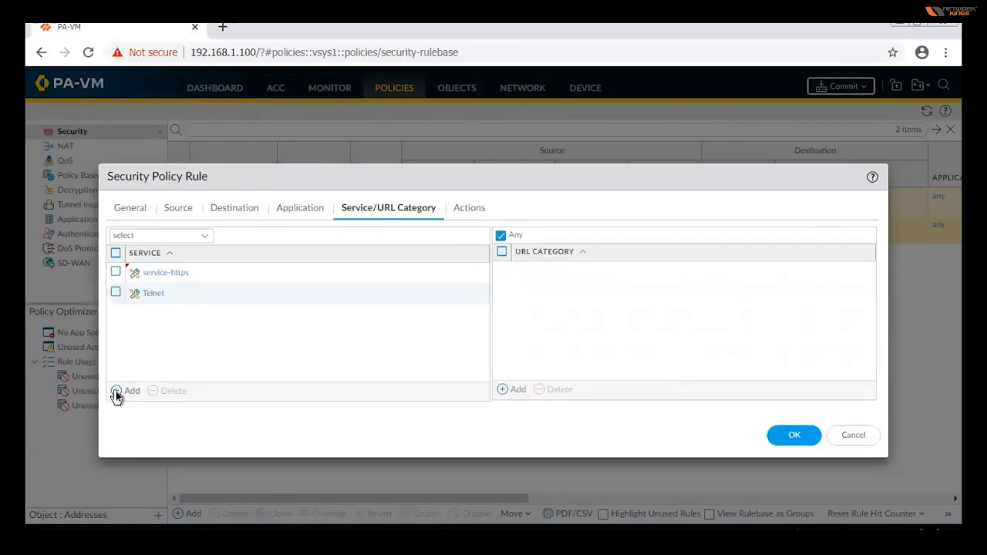
{"action": "left_click", "coordinate": [115, 392]}
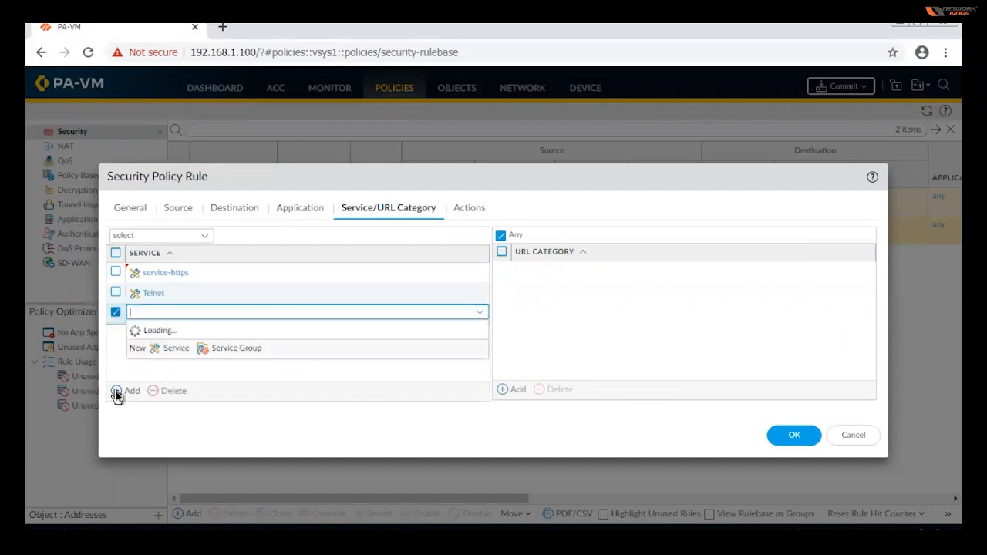
{"action": "type", "text": "ssh"}
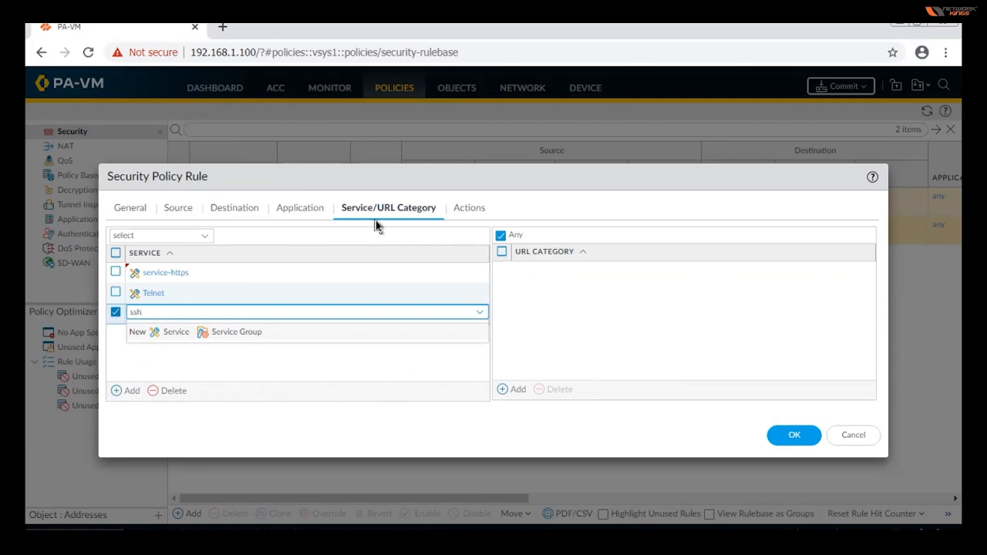
{"action": "left_click", "coordinate": [168, 332]}
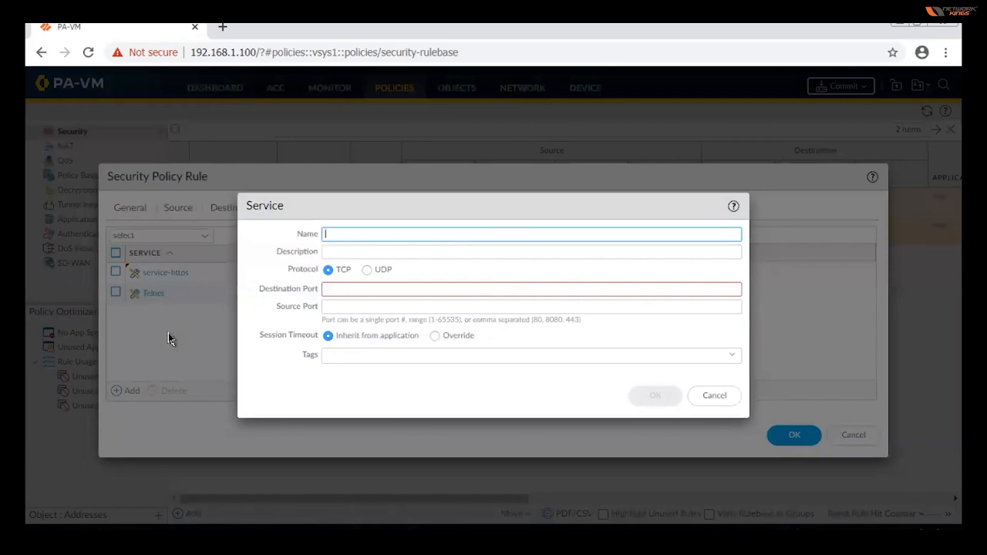
{"action": "type", "text": "SSH"}
{"action": "type", "text": "Port"}
{"action": "left_click", "coordinate": [338, 291]}
{"action": "type", "text": "22"}
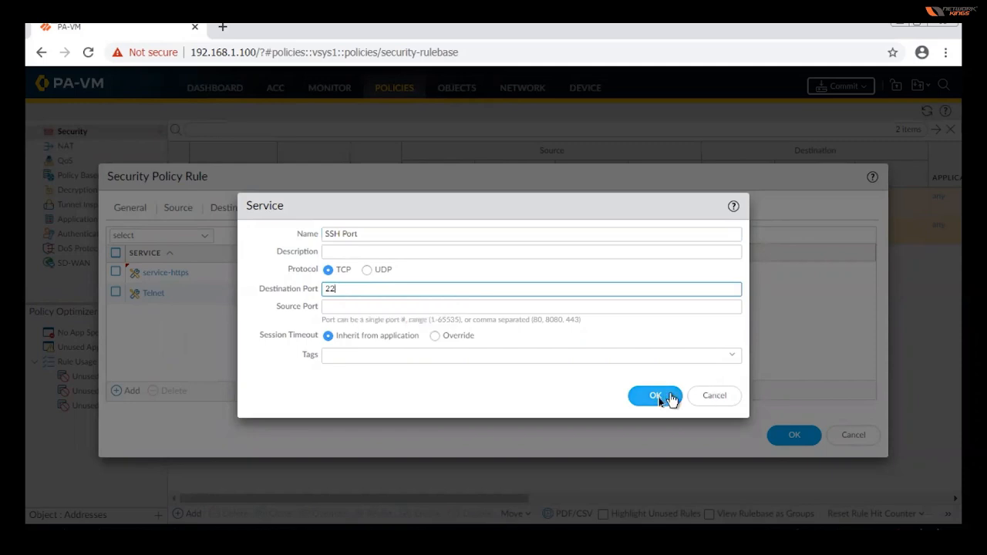
{"action": "left_click", "coordinate": [655, 396]}
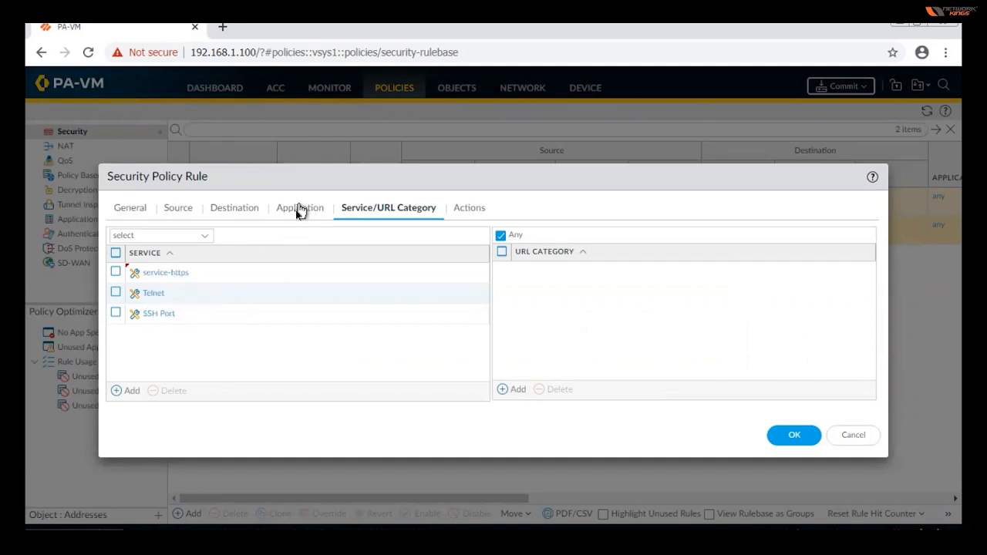
{"action": "left_click", "coordinate": [469, 210]}
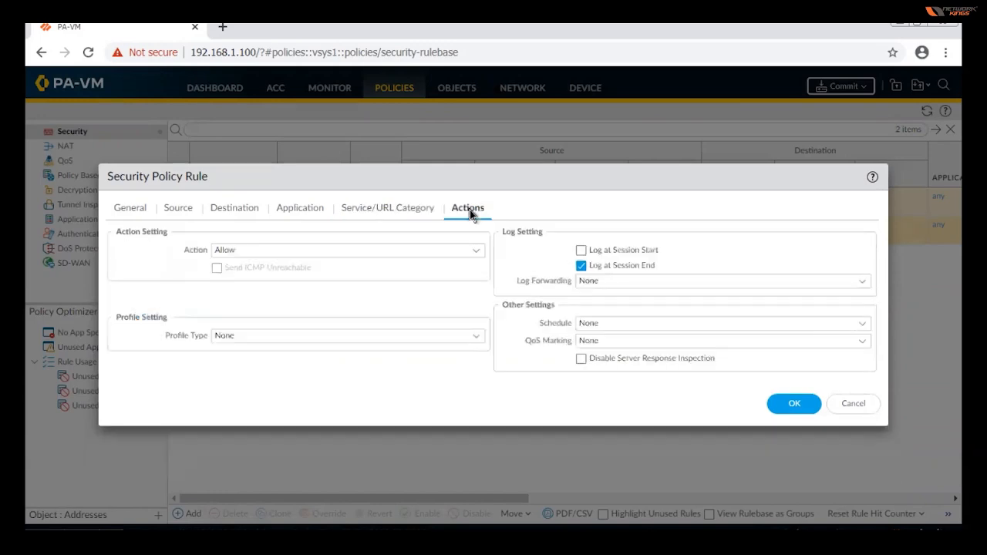
Try job-search as the rule's URL category, and delete it again so that any category is matched
{"action": "left_click", "coordinate": [415, 210]}
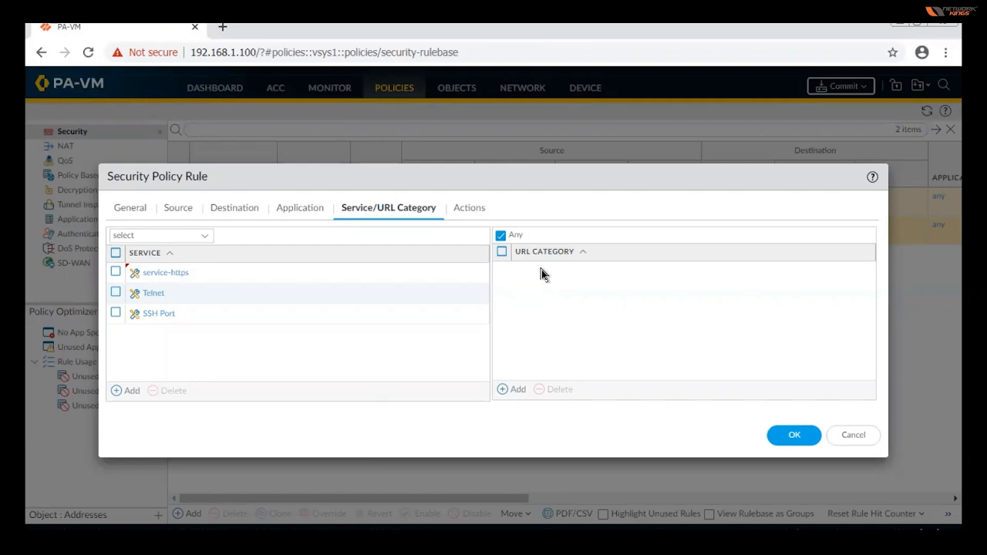
{"action": "left_click", "coordinate": [504, 390]}
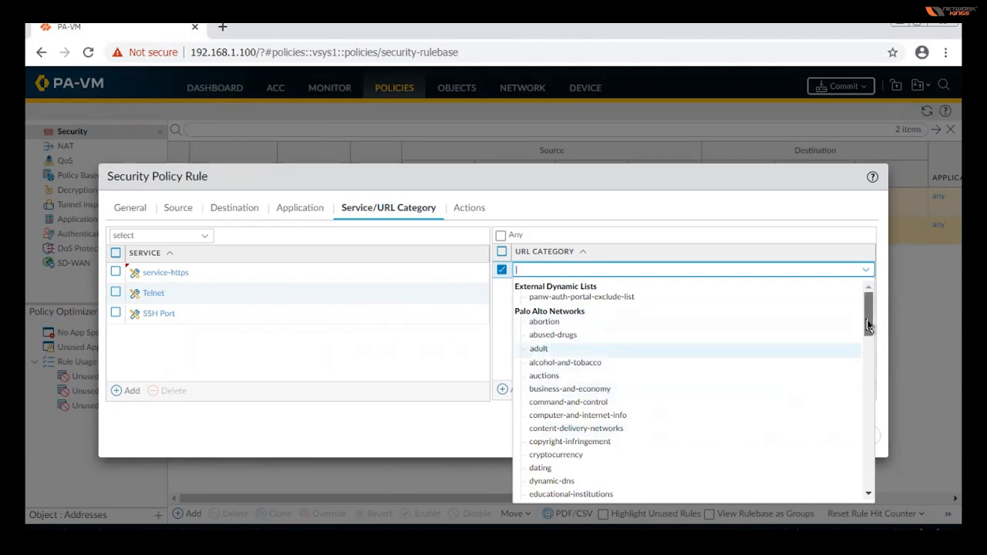
{"action": "left_click_drag", "start_coordinate": [867, 322], "coordinate": [867, 364]}
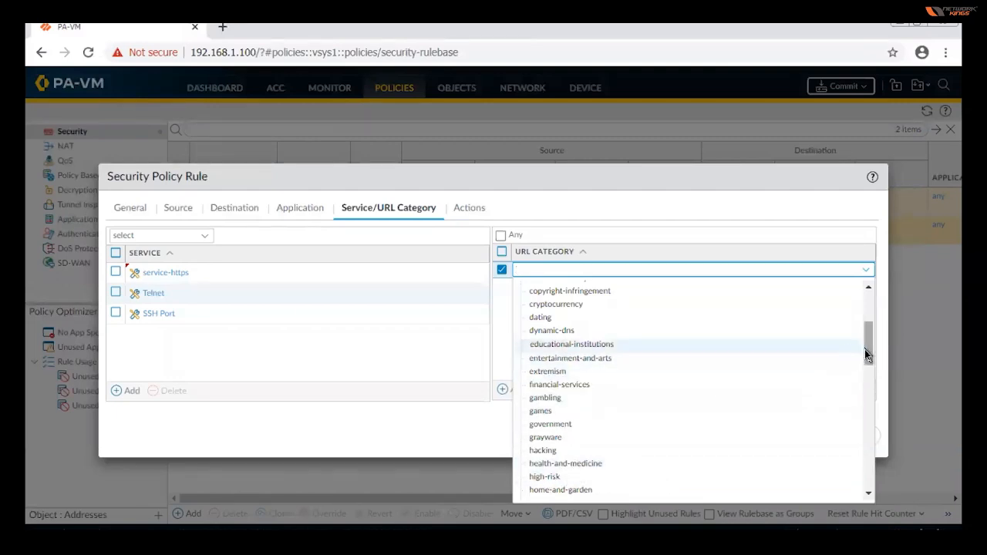
{"action": "left_click_drag", "start_coordinate": [864, 358], "coordinate": [863, 370]}
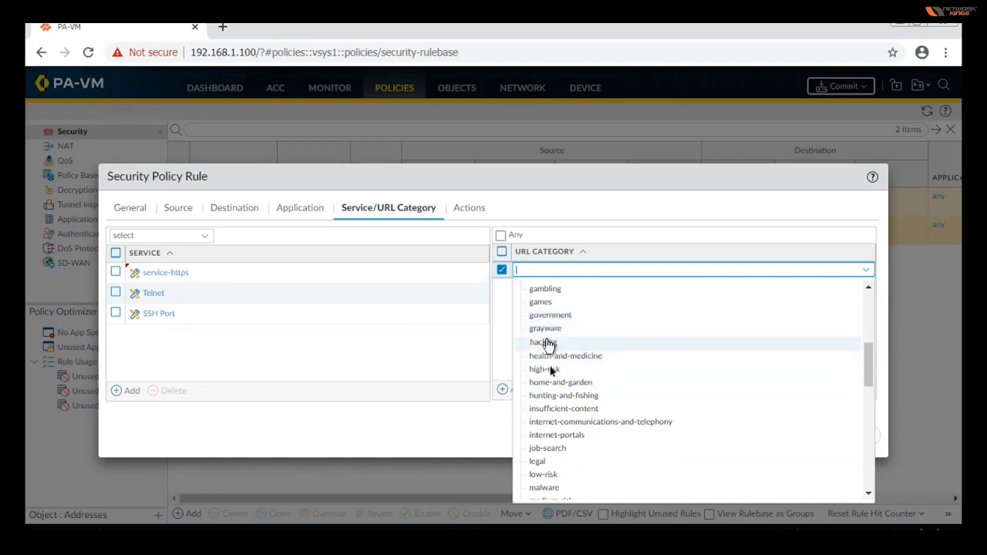
{"action": "left_click", "coordinate": [551, 449]}
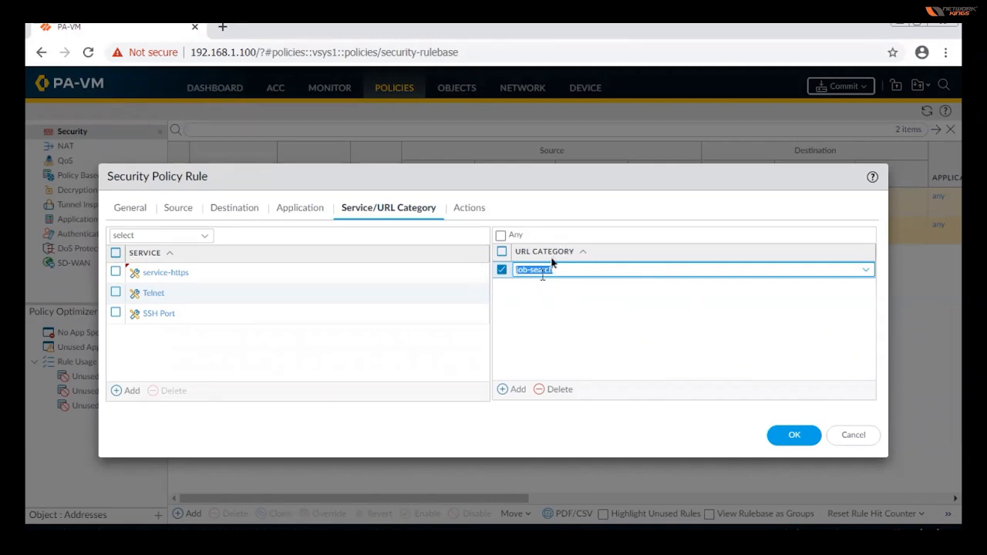
{"action": "left_click", "coordinate": [870, 276]}
{"action": "left_click_drag", "start_coordinate": [866, 348], "coordinate": [868, 470]}
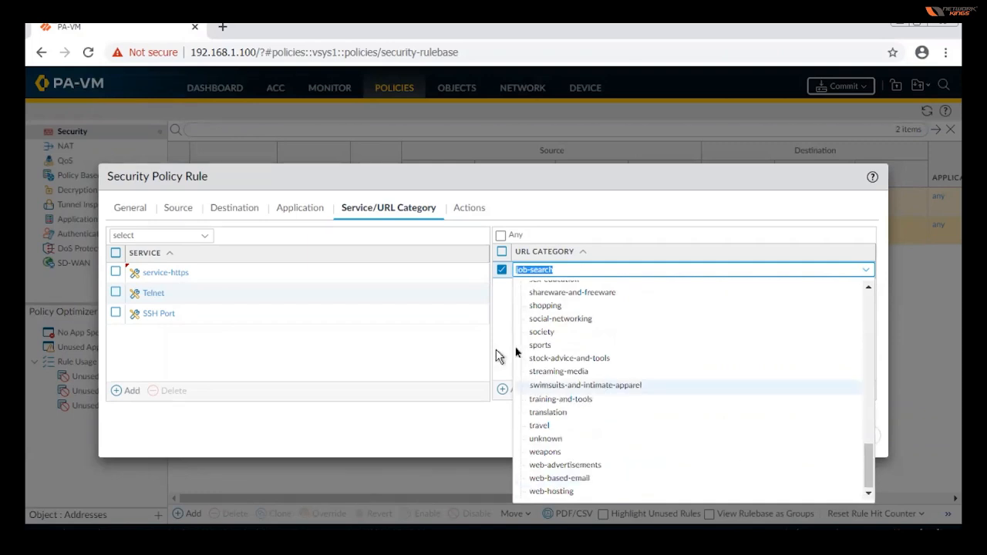
{"action": "left_click", "coordinate": [496, 356]}
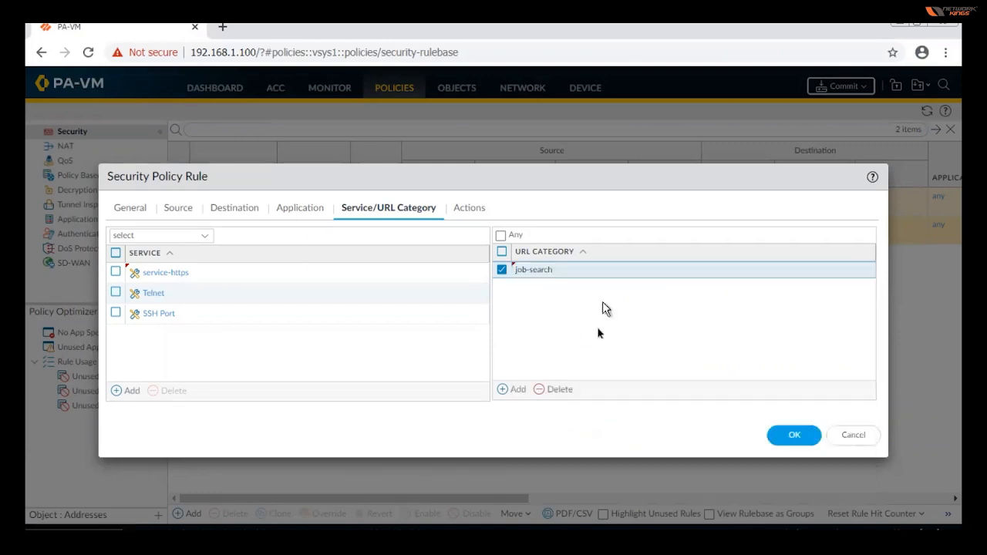
{"action": "left_click", "coordinate": [549, 391]}
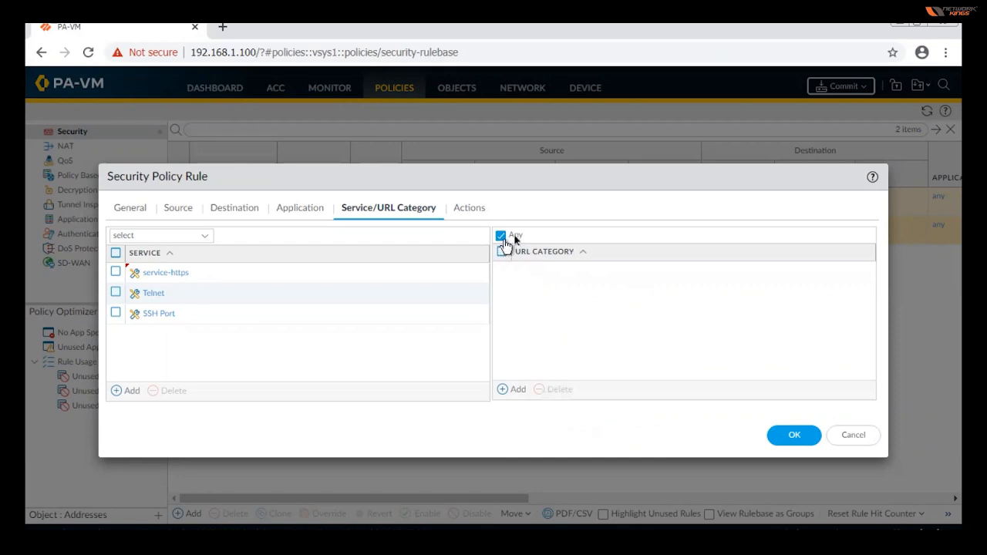
Open the rule's action settings and look through the available actions
{"action": "left_click", "coordinate": [470, 210]}
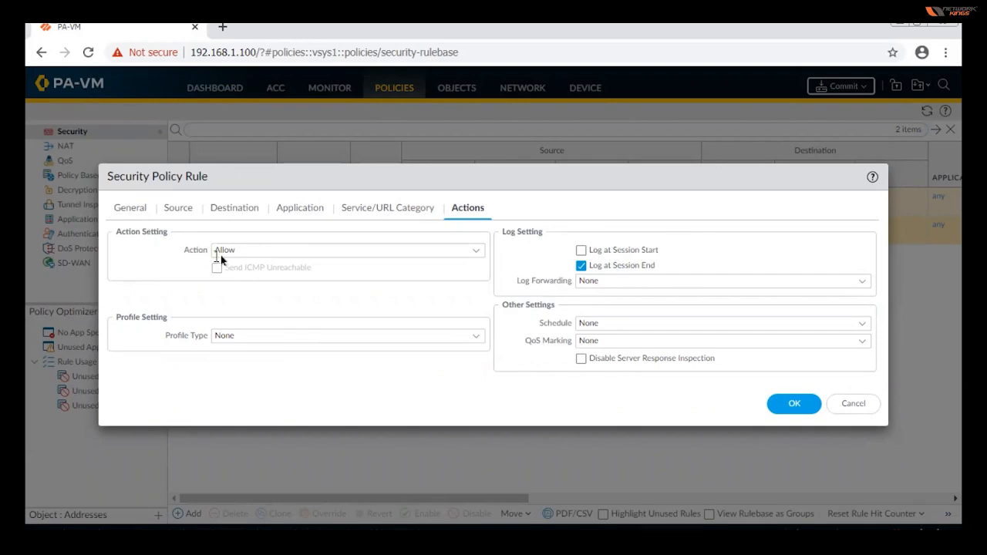
{"action": "left_click", "coordinate": [475, 251]}
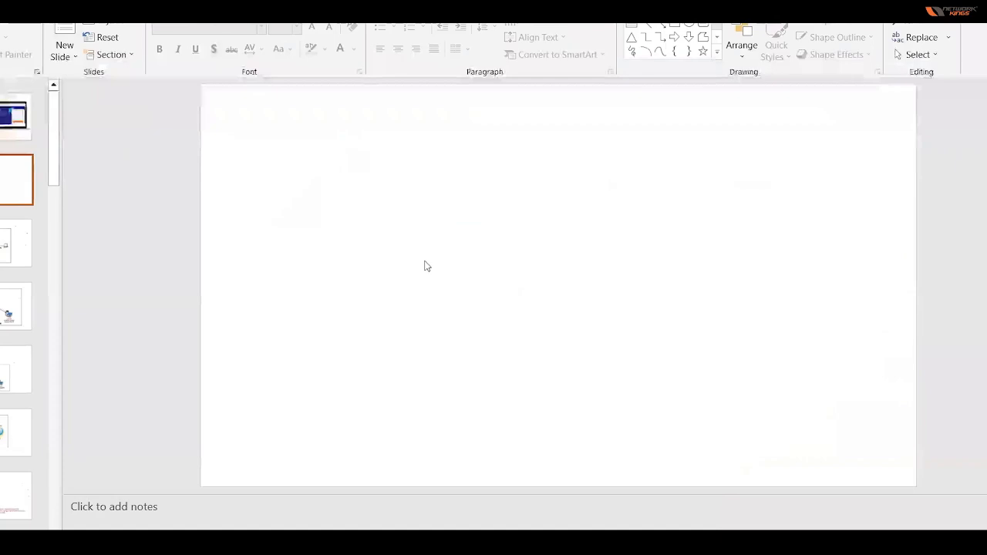
On the blank PowerPoint slide, draw a circled FW linked to a circled int and label the link outside
{"action": "mouse_move", "coordinate": [749, 136]}
{"action": "left_mouse_down"}
{"action": "mouse_move", "coordinate": [806, 125]}
{"action": "mouse_move", "coordinate": [802, 114]}
{"action": "left_mouse_up"}
{"action": "mouse_move", "coordinate": [615, 205]}
{"action": "left_mouse_down"}
{"action": "mouse_move", "coordinate": [660, 210]}
{"action": "mouse_move", "coordinate": [613, 254]}
{"action": "mouse_move", "coordinate": [631, 228]}
{"action": "mouse_move", "coordinate": [773, 231]}
{"action": "mouse_move", "coordinate": [847, 206]}
{"action": "mouse_move", "coordinate": [833, 205]}
{"action": "mouse_move", "coordinate": [799, 239]}
{"action": "left_mouse_up"}
{"action": "left_click_drag", "start_coordinate": [805, 226], "coordinate": [822, 226]}
{"action": "mouse_move", "coordinate": [829, 218]}
{"action": "left_mouse_down"}
{"action": "mouse_move", "coordinate": [829, 246]}
{"action": "mouse_move", "coordinate": [842, 221]}
{"action": "left_mouse_up"}
{"action": "left_click_drag", "start_coordinate": [701, 216], "coordinate": [718, 222]}
{"action": "left_click_drag", "start_coordinate": [716, 213], "coordinate": [715, 230]}
{"action": "left_click_drag", "start_coordinate": [727, 194], "coordinate": [726, 229]}
{"action": "mouse_move", "coordinate": [720, 208]}
{"action": "left_mouse_down"}
{"action": "mouse_move", "coordinate": [734, 205]}
{"action": "mouse_move", "coordinate": [737, 222]}
{"action": "left_mouse_up"}
{"action": "mouse_move", "coordinate": [756, 207]}
{"action": "left_mouse_down"}
{"action": "mouse_move", "coordinate": [768, 218]}
{"action": "mouse_move", "coordinate": [789, 192]}
{"action": "left_mouse_up"}
Draw a link from the firewall to a computer sketch and label it inside
{"action": "mouse_move", "coordinate": [583, 235]}
{"action": "left_mouse_down"}
{"action": "mouse_move", "coordinate": [455, 254]}
{"action": "mouse_move", "coordinate": [476, 248]}
{"action": "left_mouse_up"}
{"action": "mouse_move", "coordinate": [481, 237]}
{"action": "left_mouse_down"}
{"action": "mouse_move", "coordinate": [489, 227]}
{"action": "mouse_move", "coordinate": [506, 236]}
{"action": "left_mouse_up"}
{"action": "mouse_move", "coordinate": [511, 231]}
{"action": "left_mouse_down"}
{"action": "mouse_move", "coordinate": [528, 224]}
{"action": "mouse_move", "coordinate": [533, 237]}
{"action": "mouse_move", "coordinate": [551, 205]}
{"action": "left_mouse_up"}
{"action": "left_click_drag", "start_coordinate": [557, 218], "coordinate": [575, 209]}
{"action": "left_click_drag", "start_coordinate": [424, 234], "coordinate": [436, 273]}
{"action": "mouse_move", "coordinate": [423, 233]}
{"action": "left_mouse_down"}
{"action": "mouse_move", "coordinate": [392, 271]}
{"action": "mouse_move", "coordinate": [433, 274]}
{"action": "left_mouse_up"}
{"action": "mouse_move", "coordinate": [424, 265]}
{"action": "left_mouse_down"}
{"action": "mouse_move", "coordinate": [426, 299]}
{"action": "mouse_move", "coordinate": [473, 282]}
{"action": "left_mouse_up"}
Write Source IP with the subnet 172.16.1.0/24 above the inside link and underline both
{"action": "mouse_move", "coordinate": [447, 157]}
{"action": "left_mouse_down"}
{"action": "mouse_move", "coordinate": [449, 190]}
{"action": "mouse_move", "coordinate": [493, 165]}
{"action": "left_mouse_up"}
{"action": "mouse_move", "coordinate": [500, 151]}
{"action": "left_mouse_down"}
{"action": "mouse_move", "coordinate": [500, 176]}
{"action": "mouse_move", "coordinate": [530, 164]}
{"action": "left_mouse_up"}
{"action": "mouse_move", "coordinate": [539, 147]}
{"action": "left_mouse_down"}
{"action": "mouse_move", "coordinate": [540, 167]}
{"action": "mouse_move", "coordinate": [554, 143]}
{"action": "mouse_move", "coordinate": [569, 164]}
{"action": "mouse_move", "coordinate": [601, 145]}
{"action": "left_mouse_up"}
{"action": "left_click_drag", "start_coordinate": [599, 123], "coordinate": [600, 152]}
{"action": "mouse_move", "coordinate": [447, 117]}
{"action": "left_mouse_down"}
{"action": "mouse_move", "coordinate": [432, 148]}
{"action": "mouse_move", "coordinate": [458, 125]}
{"action": "left_mouse_up"}
{"action": "left_click_drag", "start_coordinate": [467, 116], "coordinate": [509, 118]}
{"action": "mouse_move", "coordinate": [524, 114]}
{"action": "left_mouse_down"}
{"action": "mouse_move", "coordinate": [552, 114]}
{"action": "mouse_move", "coordinate": [566, 93]}
{"action": "mouse_move", "coordinate": [549, 100]}
{"action": "left_mouse_up"}
{"action": "left_click_drag", "start_coordinate": [409, 152], "coordinate": [525, 122]}
{"action": "left_click_drag", "start_coordinate": [472, 205], "coordinate": [566, 178]}
Write Dst with Any beneath it above the outside link and underline both words
{"action": "left_click_drag", "start_coordinate": [672, 109], "coordinate": [674, 133]}
{"action": "left_click_drag", "start_coordinate": [700, 113], "coordinate": [693, 131]}
{"action": "left_click_drag", "start_coordinate": [711, 105], "coordinate": [713, 128]}
{"action": "left_click_drag", "start_coordinate": [704, 114], "coordinate": [724, 108]}
{"action": "left_click_drag", "start_coordinate": [646, 145], "coordinate": [721, 128]}
{"action": "left_click_drag", "start_coordinate": [668, 175], "coordinate": [686, 161]}
{"action": "mouse_move", "coordinate": [689, 153]}
{"action": "left_mouse_down"}
{"action": "mouse_move", "coordinate": [702, 159]}
{"action": "mouse_move", "coordinate": [731, 146]}
{"action": "left_mouse_up"}
{"action": "mouse_move", "coordinate": [725, 148]}
{"action": "left_mouse_down"}
{"action": "mouse_move", "coordinate": [717, 179]}
{"action": "mouse_move", "coordinate": [732, 156]}
{"action": "left_mouse_up"}
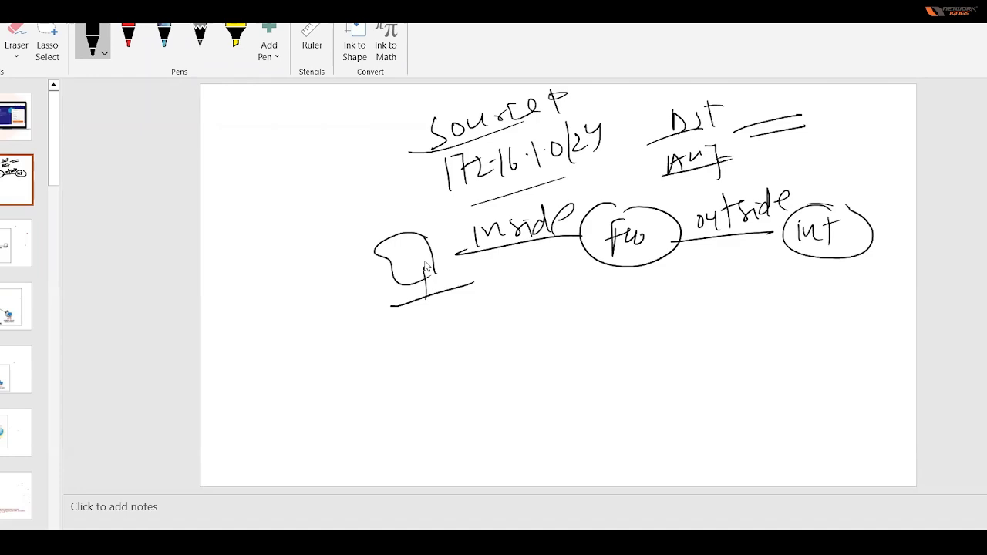
Write the rule headings Source Zone, Source IP and Dst Zone in a row below the diagram
{"action": "mouse_move", "coordinate": [227, 344]}
{"action": "left_mouse_down"}
{"action": "mouse_move", "coordinate": [223, 365]}
{"action": "mouse_move", "coordinate": [265, 345]}
{"action": "mouse_move", "coordinate": [272, 357]}
{"action": "left_mouse_up"}
{"action": "mouse_move", "coordinate": [279, 350]}
{"action": "left_mouse_down"}
{"action": "mouse_move", "coordinate": [297, 354]}
{"action": "mouse_move", "coordinate": [302, 340]}
{"action": "left_mouse_up"}
{"action": "left_click_drag", "start_coordinate": [304, 346], "coordinate": [315, 348]}
{"action": "left_click_drag", "start_coordinate": [314, 343], "coordinate": [327, 344]}
{"action": "mouse_move", "coordinate": [327, 343]}
{"action": "left_mouse_down"}
{"action": "mouse_move", "coordinate": [390, 344]}
{"action": "mouse_move", "coordinate": [402, 331]}
{"action": "left_mouse_up"}
{"action": "left_click_drag", "start_coordinate": [417, 330], "coordinate": [417, 339]}
{"action": "mouse_move", "coordinate": [433, 321]}
{"action": "left_mouse_down"}
{"action": "mouse_move", "coordinate": [434, 342]}
{"action": "mouse_move", "coordinate": [442, 342]}
{"action": "left_mouse_up"}
{"action": "left_click_drag", "start_coordinate": [436, 320], "coordinate": [481, 339]}
{"action": "mouse_move", "coordinate": [482, 321]}
{"action": "left_mouse_down"}
{"action": "mouse_move", "coordinate": [482, 339]}
{"action": "mouse_move", "coordinate": [512, 336]}
{"action": "mouse_move", "coordinate": [520, 318]}
{"action": "left_mouse_up"}
{"action": "mouse_move", "coordinate": [526, 320]}
{"action": "left_mouse_down"}
{"action": "mouse_move", "coordinate": [546, 336]}
{"action": "mouse_move", "coordinate": [543, 324]}
{"action": "mouse_move", "coordinate": [578, 313]}
{"action": "mouse_move", "coordinate": [599, 333]}
{"action": "left_mouse_up"}
Continue the heading row with Dst IP, App., Services and an underlined Action
{"action": "mouse_move", "coordinate": [601, 313]}
{"action": "left_mouse_down"}
{"action": "mouse_move", "coordinate": [603, 332]}
{"action": "mouse_move", "coordinate": [627, 330]}
{"action": "left_mouse_up"}
{"action": "mouse_move", "coordinate": [623, 307]}
{"action": "left_mouse_down"}
{"action": "mouse_move", "coordinate": [642, 304]}
{"action": "mouse_move", "coordinate": [650, 331]}
{"action": "left_mouse_up"}
{"action": "left_click_drag", "start_coordinate": [659, 311], "coordinate": [660, 333]}
{"action": "mouse_move", "coordinate": [660, 310]}
{"action": "left_mouse_down"}
{"action": "mouse_move", "coordinate": [662, 322]}
{"action": "mouse_move", "coordinate": [697, 332]}
{"action": "mouse_move", "coordinate": [696, 323]}
{"action": "left_mouse_up"}
{"action": "mouse_move", "coordinate": [701, 315]}
{"action": "left_mouse_down"}
{"action": "mouse_move", "coordinate": [702, 336]}
{"action": "mouse_move", "coordinate": [703, 324]}
{"action": "mouse_move", "coordinate": [711, 333]}
{"action": "left_mouse_up"}
{"action": "mouse_move", "coordinate": [712, 311]}
{"action": "left_mouse_down"}
{"action": "mouse_move", "coordinate": [713, 322]}
{"action": "mouse_move", "coordinate": [747, 326]}
{"action": "mouse_move", "coordinate": [774, 313]}
{"action": "mouse_move", "coordinate": [797, 324]}
{"action": "mouse_move", "coordinate": [824, 316]}
{"action": "left_mouse_up"}
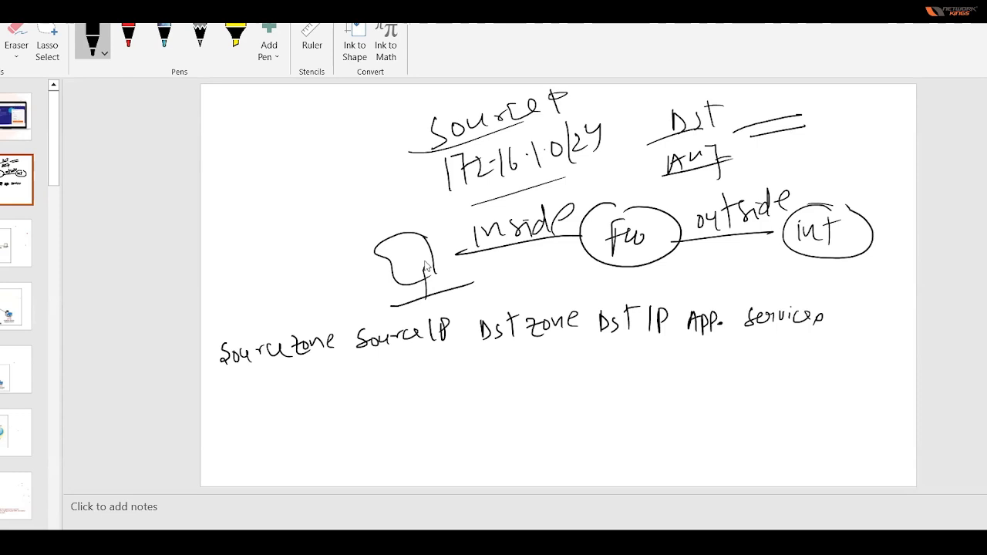
{"action": "left_click_drag", "start_coordinate": [846, 315], "coordinate": [885, 302]}
{"action": "left_click_drag", "start_coordinate": [894, 308], "coordinate": [907, 311]}
{"action": "left_click_drag", "start_coordinate": [843, 322], "coordinate": [899, 321]}
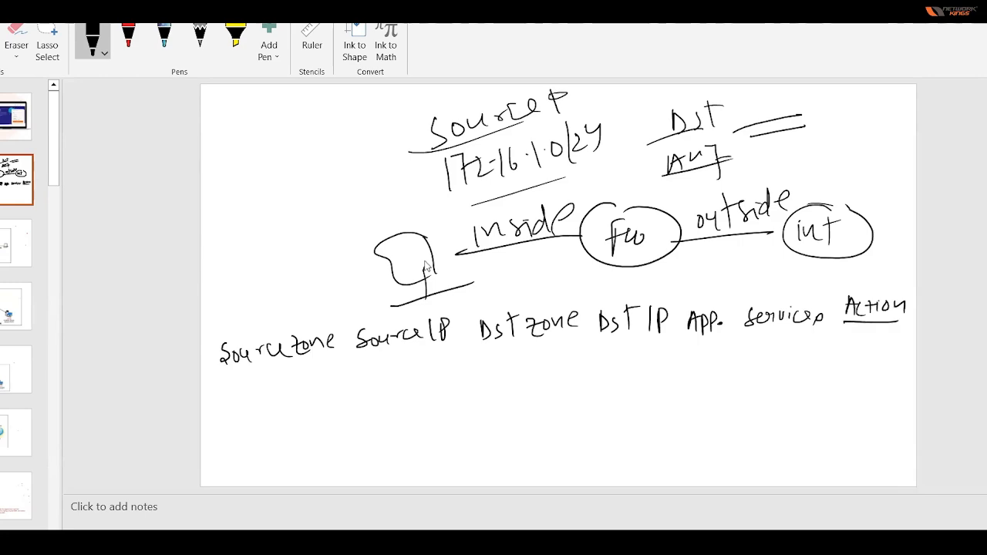
Underline the Source Zone heading and write inside beneath it
{"action": "left_click_drag", "start_coordinate": [225, 376], "coordinate": [330, 352]}
{"action": "mouse_move", "coordinate": [235, 390]}
{"action": "left_mouse_down"}
{"action": "mouse_move", "coordinate": [238, 409]}
{"action": "mouse_move", "coordinate": [241, 392]}
{"action": "mouse_move", "coordinate": [249, 399]}
{"action": "left_mouse_up"}
{"action": "left_click_drag", "start_coordinate": [448, 222], "coordinate": [511, 201]}
{"action": "mouse_move", "coordinate": [264, 385]}
{"action": "left_mouse_down"}
{"action": "mouse_move", "coordinate": [257, 396]}
{"action": "mouse_move", "coordinate": [281, 398]}
{"action": "left_mouse_up"}
{"action": "left_click_drag", "start_coordinate": [289, 381], "coordinate": [304, 391]}
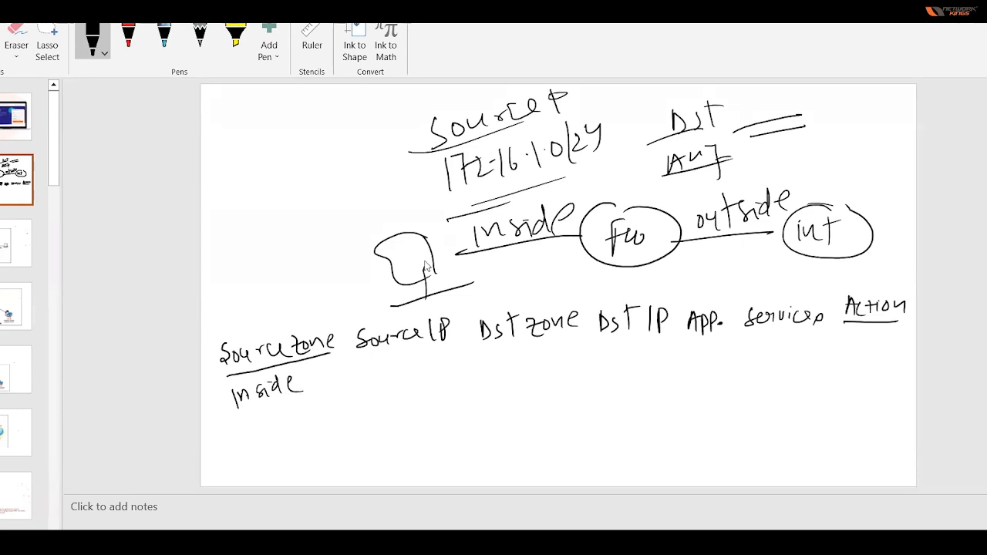
Write 172.16.1.0/24 beneath the Source IP heading
{"action": "mouse_move", "coordinate": [340, 371]}
{"action": "left_mouse_down"}
{"action": "mouse_move", "coordinate": [339, 387]}
{"action": "mouse_move", "coordinate": [363, 379]}
{"action": "left_mouse_up"}
{"action": "mouse_move", "coordinate": [372, 365]}
{"action": "left_mouse_down"}
{"action": "mouse_move", "coordinate": [372, 381]}
{"action": "mouse_move", "coordinate": [388, 377]}
{"action": "left_mouse_up"}
{"action": "left_click_drag", "start_coordinate": [396, 362], "coordinate": [399, 378]}
{"action": "mouse_move", "coordinate": [404, 364]}
{"action": "left_mouse_down"}
{"action": "mouse_move", "coordinate": [414, 384]}
{"action": "mouse_move", "coordinate": [428, 371]}
{"action": "left_mouse_up"}
{"action": "left_click_drag", "start_coordinate": [431, 357], "coordinate": [436, 368]}
{"action": "left_click_drag", "start_coordinate": [435, 358], "coordinate": [435, 376]}
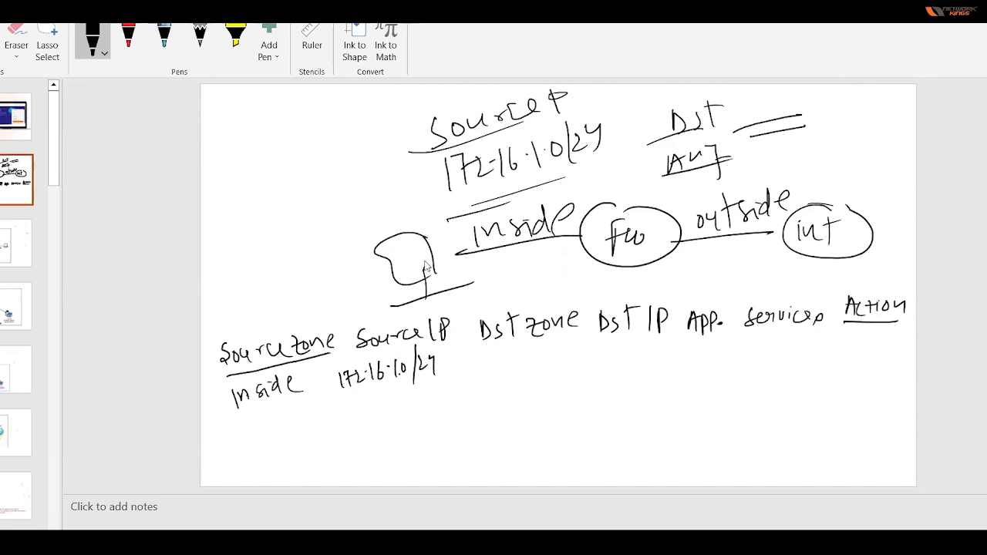
Underline the Dst Zone heading, cross out the mistaken Any beneath it and write outside as the destination zone
{"action": "left_click_drag", "start_coordinate": [481, 347], "coordinate": [547, 340]}
{"action": "left_click_drag", "start_coordinate": [422, 235], "coordinate": [447, 230]}
{"action": "left_click_drag", "start_coordinate": [863, 227], "coordinate": [893, 221]}
{"action": "mouse_move", "coordinate": [472, 381]}
{"action": "left_mouse_down"}
{"action": "mouse_move", "coordinate": [501, 365]}
{"action": "mouse_move", "coordinate": [492, 395]}
{"action": "mouse_move", "coordinate": [485, 373]}
{"action": "left_mouse_up"}
{"action": "left_click_drag", "start_coordinate": [706, 246], "coordinate": [732, 238]}
{"action": "mouse_move", "coordinate": [522, 365]}
{"action": "left_mouse_down"}
{"action": "mouse_move", "coordinate": [533, 375]}
{"action": "mouse_move", "coordinate": [579, 367]}
{"action": "left_mouse_up"}
Underline the Dst IP heading, sketch several lines beside the int circle, and write Any beneath Dst IP
{"action": "left_click_drag", "start_coordinate": [600, 337], "coordinate": [656, 331]}
{"action": "left_click_drag", "start_coordinate": [774, 259], "coordinate": [803, 253]}
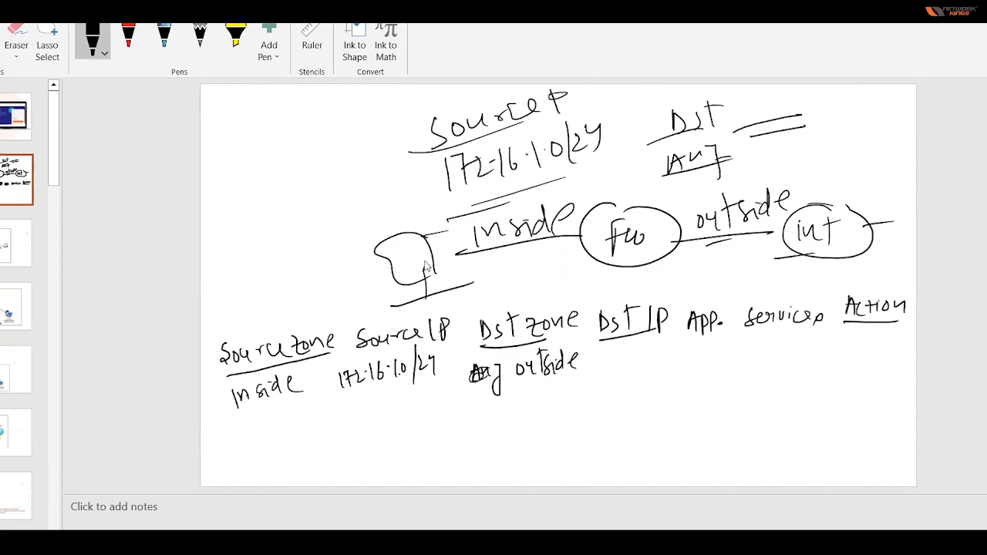
{"action": "mouse_move", "coordinate": [882, 170]}
{"action": "left_mouse_down"}
{"action": "mouse_move", "coordinate": [875, 198]}
{"action": "mouse_move", "coordinate": [891, 170]}
{"action": "mouse_move", "coordinate": [905, 186]}
{"action": "left_mouse_up"}
{"action": "left_click_drag", "start_coordinate": [873, 200], "coordinate": [904, 199]}
{"action": "mouse_move", "coordinate": [882, 215]}
{"action": "left_mouse_down"}
{"action": "mouse_move", "coordinate": [911, 211]}
{"action": "mouse_move", "coordinate": [914, 224]}
{"action": "left_mouse_up"}
{"action": "left_click_drag", "start_coordinate": [884, 245], "coordinate": [912, 240]}
{"action": "left_click_drag", "start_coordinate": [876, 267], "coordinate": [909, 261]}
{"action": "left_click_drag", "start_coordinate": [862, 183], "coordinate": [857, 205]}
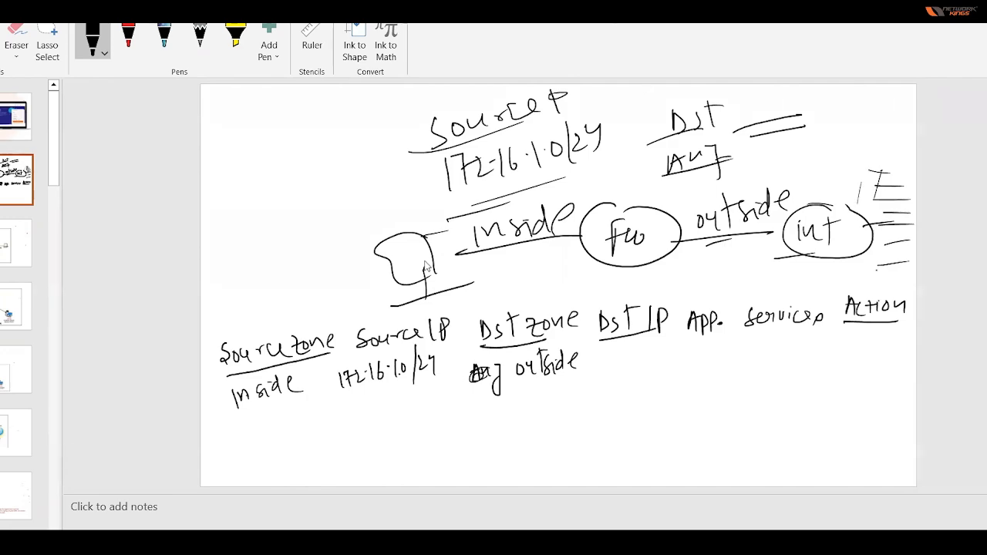
{"action": "mouse_move", "coordinate": [606, 370]}
{"action": "left_mouse_down"}
{"action": "mouse_move", "coordinate": [611, 351]}
{"action": "mouse_move", "coordinate": [616, 371]}
{"action": "mouse_move", "coordinate": [628, 356]}
{"action": "mouse_move", "coordinate": [630, 392]}
{"action": "left_mouse_up"}
Underline the App. and Services headings and list HTTPS, Telnet and SSH beneath Services
{"action": "left_click_drag", "start_coordinate": [683, 338], "coordinate": [815, 329]}
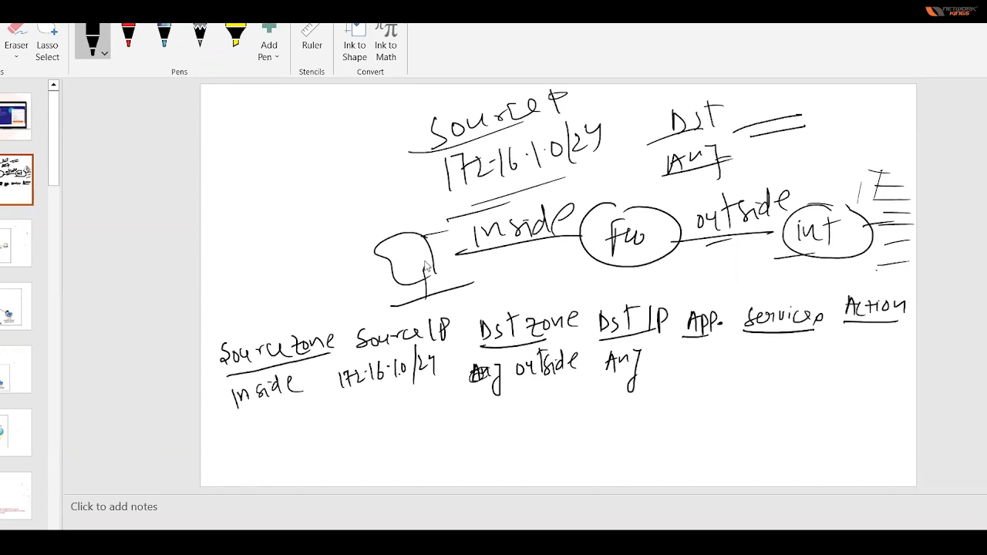
{"action": "left_click_drag", "start_coordinate": [729, 347], "coordinate": [730, 365]}
{"action": "mouse_move", "coordinate": [730, 359]}
{"action": "left_mouse_down"}
{"action": "mouse_move", "coordinate": [739, 356]}
{"action": "mouse_move", "coordinate": [740, 370]}
{"action": "left_mouse_up"}
{"action": "left_click_drag", "start_coordinate": [746, 347], "coordinate": [753, 369]}
{"action": "mouse_move", "coordinate": [740, 347]}
{"action": "left_mouse_down"}
{"action": "mouse_move", "coordinate": [761, 346]}
{"action": "mouse_move", "coordinate": [759, 367]}
{"action": "left_mouse_up"}
{"action": "mouse_move", "coordinate": [760, 349]}
{"action": "left_mouse_down"}
{"action": "mouse_move", "coordinate": [768, 362]}
{"action": "mouse_move", "coordinate": [745, 381]}
{"action": "left_mouse_up"}
{"action": "mouse_move", "coordinate": [738, 383]}
{"action": "left_mouse_down"}
{"action": "mouse_move", "coordinate": [739, 400]}
{"action": "mouse_move", "coordinate": [773, 401]}
{"action": "left_mouse_up"}
{"action": "left_click_drag", "start_coordinate": [768, 391], "coordinate": [787, 400]}
{"action": "left_click_drag", "start_coordinate": [777, 375], "coordinate": [797, 372]}
{"action": "left_click_drag", "start_coordinate": [744, 415], "coordinate": [745, 426]}
{"action": "left_click_drag", "start_coordinate": [760, 410], "coordinate": [770, 422]}
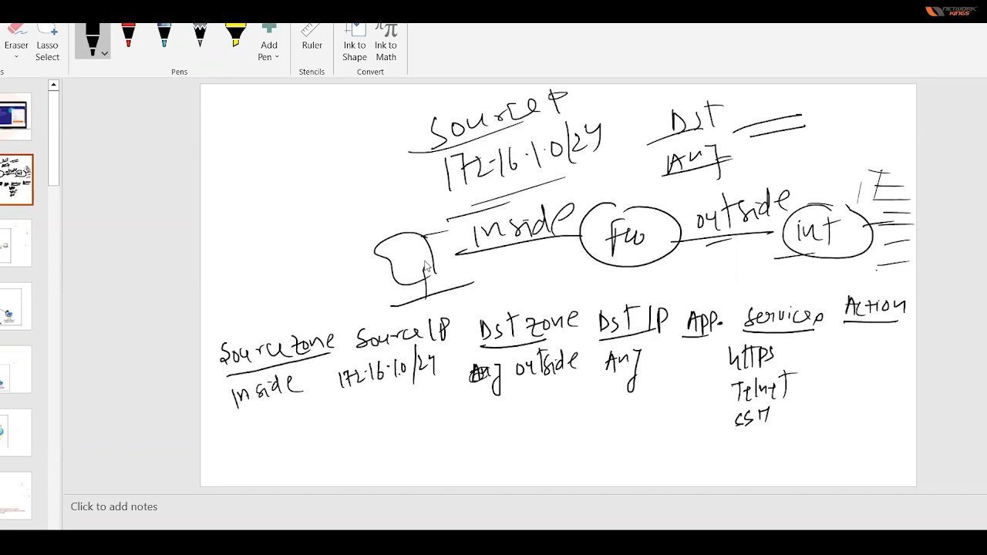
Write an underlined Allow beneath Action and draw a traffic arrow from the computer through the firewall
{"action": "mouse_move", "coordinate": [834, 362]}
{"action": "left_mouse_down"}
{"action": "mouse_move", "coordinate": [841, 341]}
{"action": "mouse_move", "coordinate": [847, 365]}
{"action": "left_mouse_up"}
{"action": "left_click_drag", "start_coordinate": [835, 356], "coordinate": [859, 368]}
{"action": "left_click_drag", "start_coordinate": [865, 353], "coordinate": [866, 364]}
{"action": "mouse_move", "coordinate": [875, 352]}
{"action": "left_mouse_down"}
{"action": "mouse_move", "coordinate": [884, 363]}
{"action": "mouse_move", "coordinate": [895, 351]}
{"action": "left_mouse_up"}
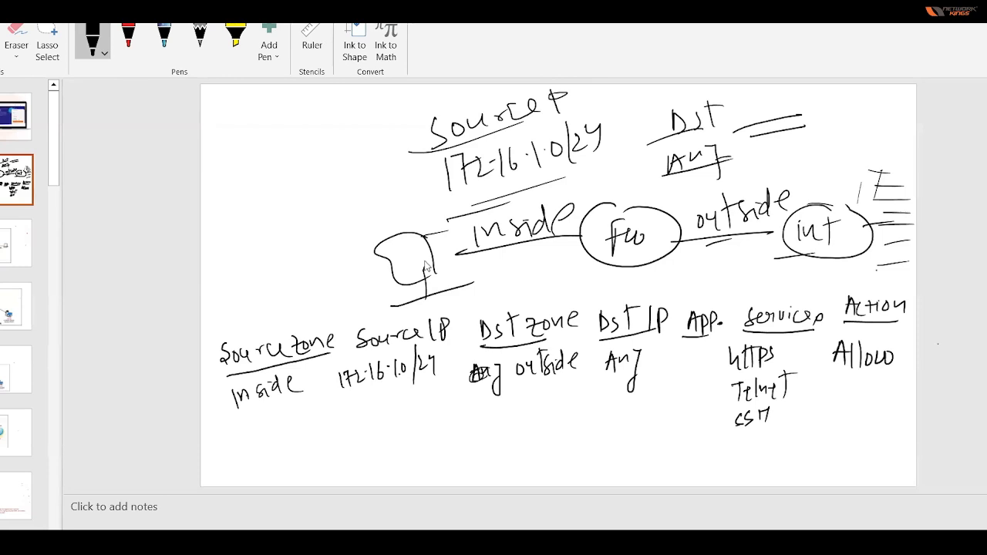
{"action": "left_click_drag", "start_coordinate": [361, 398], "coordinate": [414, 388]}
{"action": "mouse_move", "coordinate": [441, 266]}
{"action": "left_mouse_down"}
{"action": "mouse_move", "coordinate": [713, 243]}
{"action": "mouse_move", "coordinate": [693, 257]}
{"action": "left_mouse_up"}
{"action": "left_click_drag", "start_coordinate": [567, 247], "coordinate": [706, 252]}
{"action": "left_click_drag", "start_coordinate": [838, 373], "coordinate": [895, 364]}
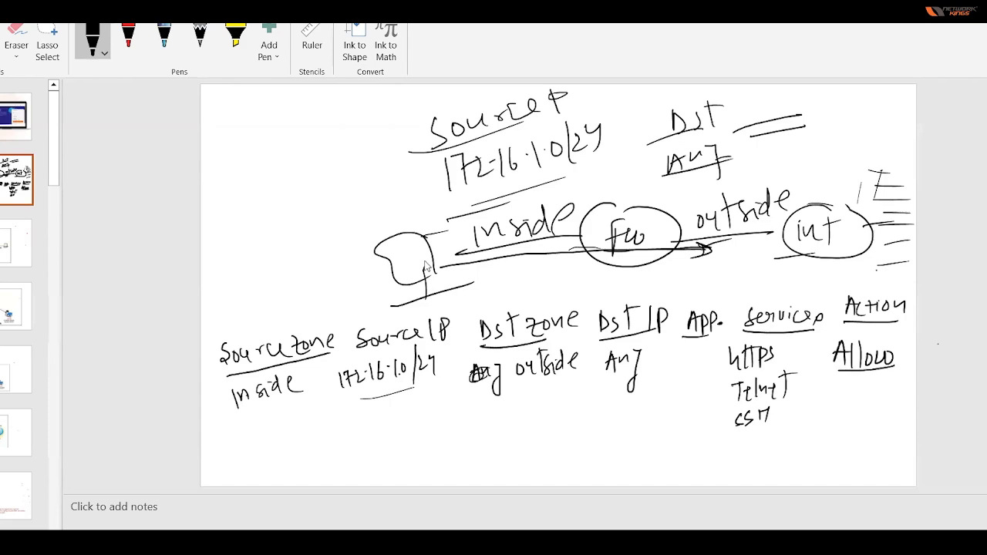
Emphasize the source subnet with an underline and enclose the three services in brackets
{"action": "left_click_drag", "start_coordinate": [356, 399], "coordinate": [436, 383]}
{"action": "mouse_move", "coordinate": [791, 337]}
{"action": "left_mouse_down"}
{"action": "mouse_move", "coordinate": [802, 347]}
{"action": "mouse_move", "coordinate": [786, 408]}
{"action": "left_mouse_up"}
{"action": "mouse_move", "coordinate": [723, 339]}
{"action": "left_mouse_down"}
{"action": "mouse_move", "coordinate": [729, 423]}
{"action": "mouse_move", "coordinate": [771, 424]}
{"action": "left_mouse_up"}
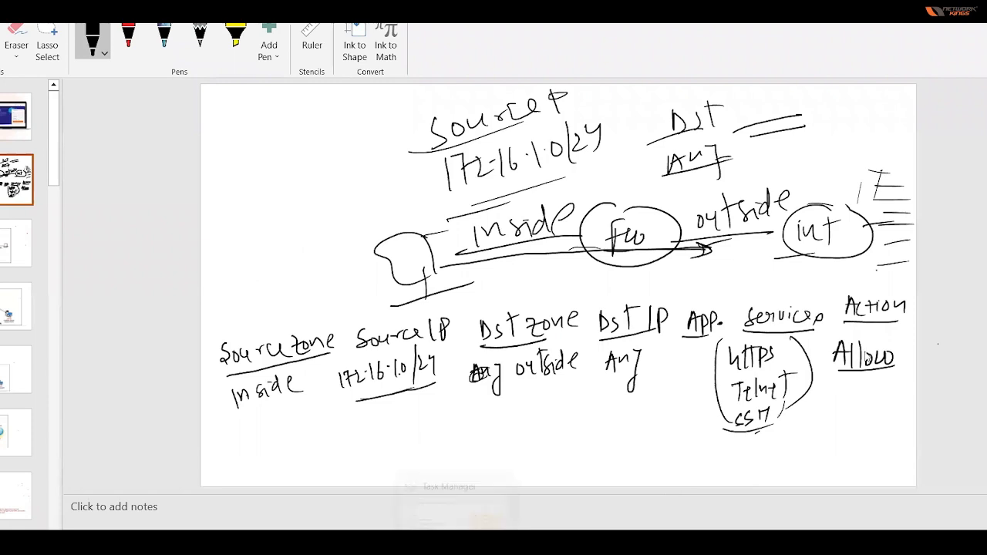
Erase Allow beneath Action and write an underlined Deny in its place
{"action": "left_click", "coordinate": [31, 29]}
{"action": "mouse_move", "coordinate": [862, 347]}
{"action": "left_mouse_down"}
{"action": "mouse_move", "coordinate": [858, 362]}
{"action": "mouse_move", "coordinate": [836, 354]}
{"action": "left_mouse_up"}
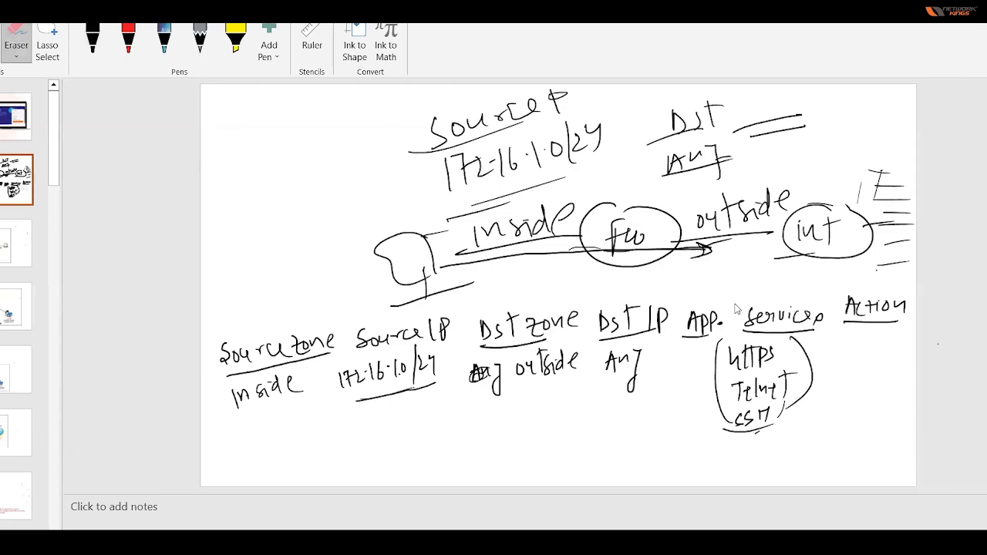
{"action": "left_click", "coordinate": [94, 32]}
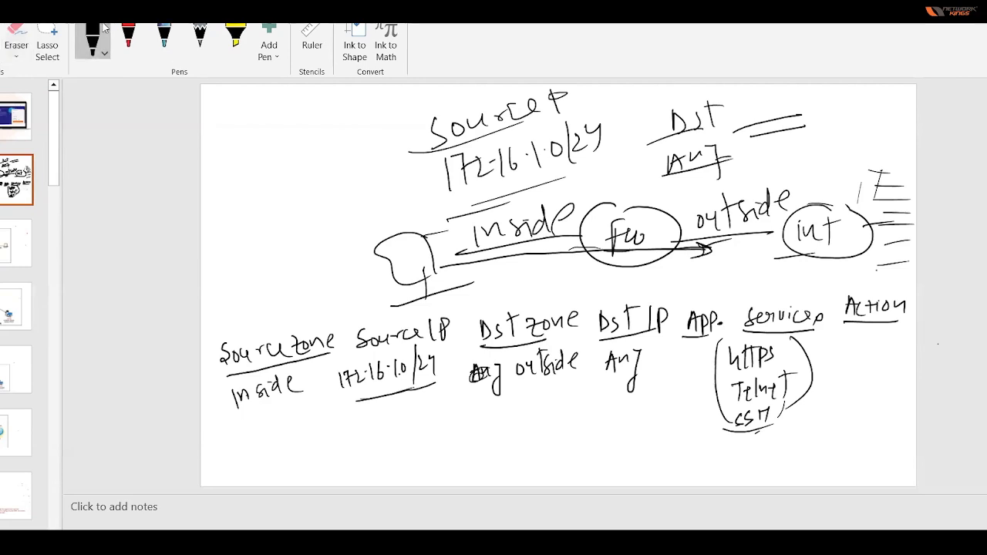
{"action": "mouse_move", "coordinate": [837, 344]}
{"action": "left_mouse_down"}
{"action": "mouse_move", "coordinate": [838, 366]}
{"action": "mouse_move", "coordinate": [863, 355]}
{"action": "left_mouse_up"}
{"action": "left_click_drag", "start_coordinate": [864, 356], "coordinate": [875, 368]}
{"action": "mouse_move", "coordinate": [881, 352]}
{"action": "left_mouse_down"}
{"action": "mouse_move", "coordinate": [873, 389]}
{"action": "mouse_move", "coordinate": [894, 376]}
{"action": "left_mouse_up"}
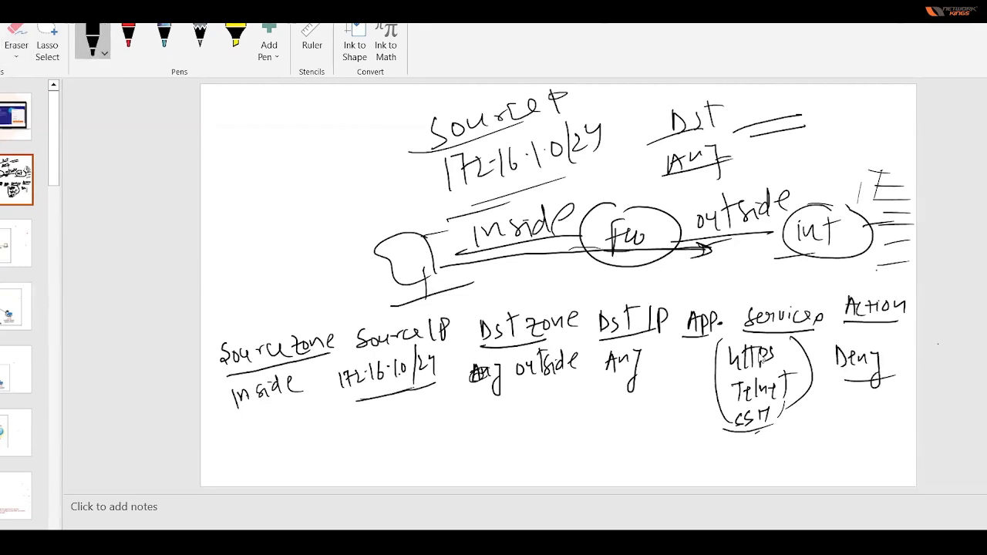
Tick the source subnet, bracket the Any destination and circle Deny
{"action": "left_click_drag", "start_coordinate": [341, 359], "coordinate": [394, 355]}
{"action": "left_click_drag", "start_coordinate": [641, 341], "coordinate": [659, 340]}
{"action": "left_click_drag", "start_coordinate": [602, 361], "coordinate": [599, 387]}
{"action": "left_click_drag", "start_coordinate": [656, 357], "coordinate": [662, 361]}
{"action": "mouse_move", "coordinate": [898, 343]}
{"action": "left_mouse_down"}
{"action": "mouse_move", "coordinate": [835, 347]}
{"action": "mouse_move", "coordinate": [887, 390]}
{"action": "mouse_move", "coordinate": [902, 353]}
{"action": "left_mouse_up"}
{"action": "left_click_drag", "start_coordinate": [379, 404], "coordinate": [438, 383]}
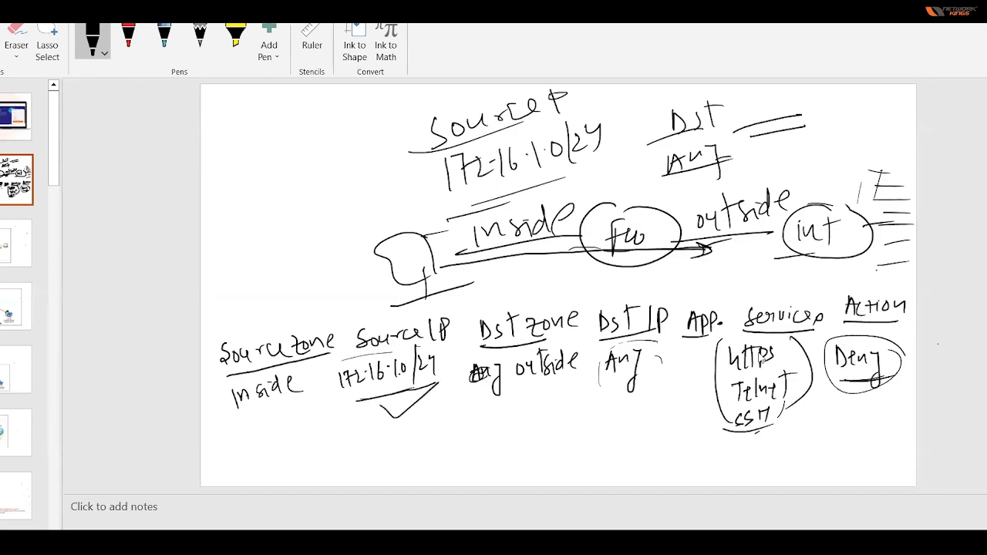
Mark beneath the Any destination, and emphasize the HTTPS, Telnet and SSH services with heavier brackets and underlines
{"action": "left_click_drag", "start_coordinate": [608, 387], "coordinate": [651, 379]}
{"action": "mouse_move", "coordinate": [723, 338]}
{"action": "left_mouse_down"}
{"action": "mouse_move", "coordinate": [720, 398]}
{"action": "mouse_move", "coordinate": [718, 384]}
{"action": "left_mouse_up"}
{"action": "left_click_drag", "start_coordinate": [794, 338], "coordinate": [802, 381]}
{"action": "left_click_drag", "start_coordinate": [737, 401], "coordinate": [768, 397]}
{"action": "left_click_drag", "start_coordinate": [744, 432], "coordinate": [774, 424]}
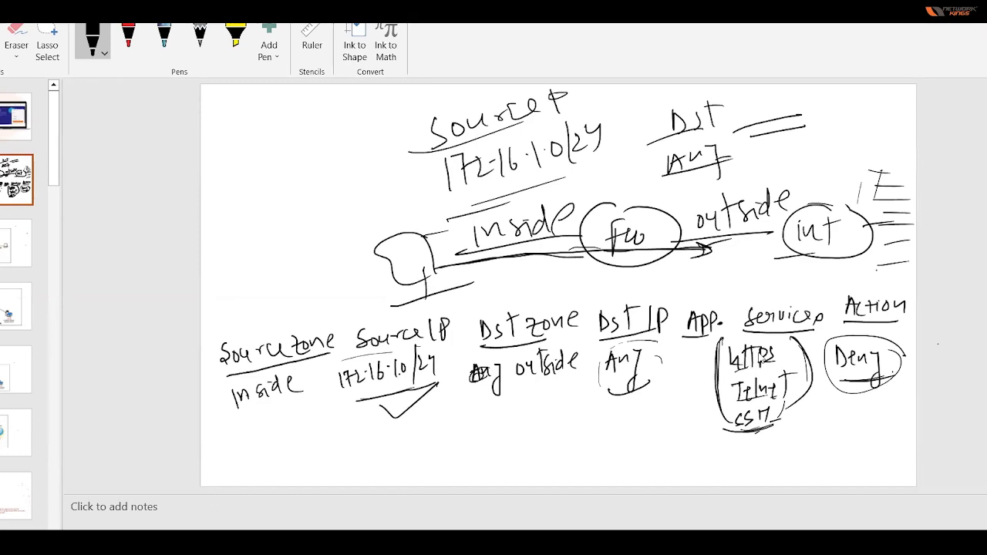
Draw a cross beneath the firewall circle to show blocked traffic, and switch to the QEMU window
{"action": "left_click_drag", "start_coordinate": [629, 264], "coordinate": [621, 287]}
{"action": "left_click_drag", "start_coordinate": [764, 353], "coordinate": [759, 362]}
{"action": "mouse_move", "coordinate": [421, 527]}
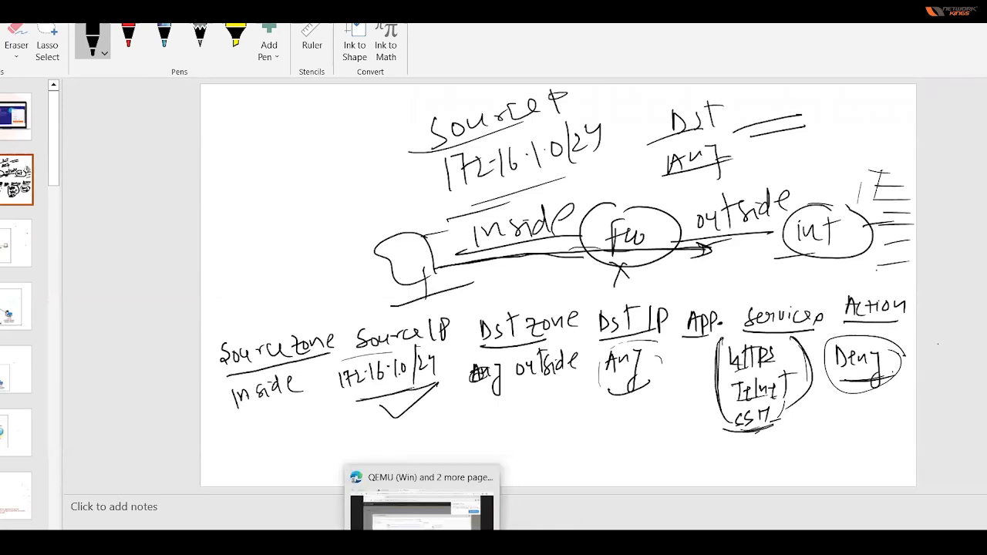
{"action": "left_click", "coordinate": [421, 524]}
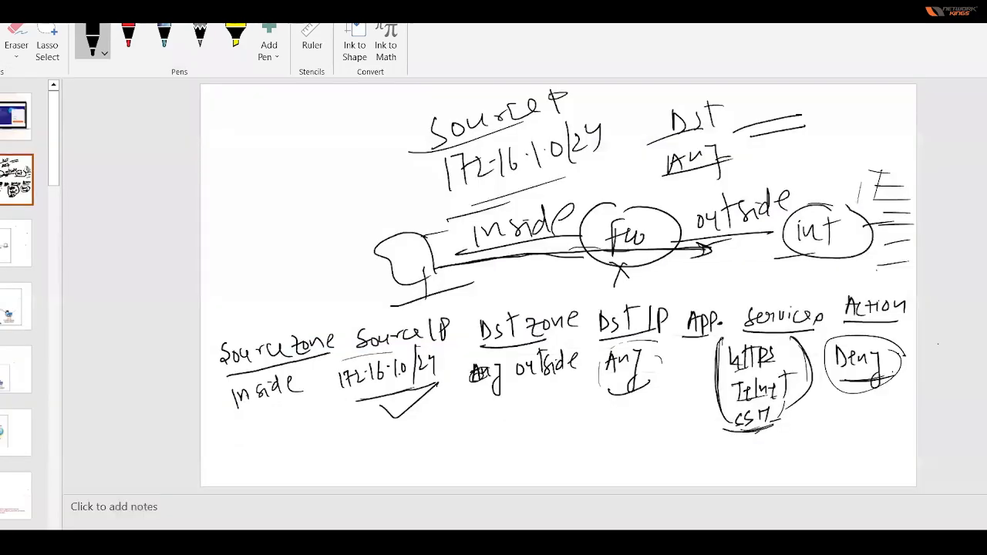
Erase Deny beneath the Action heading and write Drop in its place
{"action": "left_click", "coordinate": [16, 38]}
{"action": "left_click", "coordinate": [397, 334]}
{"action": "mouse_move", "coordinate": [838, 351]}
{"action": "left_mouse_down"}
{"action": "mouse_move", "coordinate": [844, 366]}
{"action": "mouse_move", "coordinate": [879, 378]}
{"action": "mouse_move", "coordinate": [900, 354]}
{"action": "left_mouse_up"}
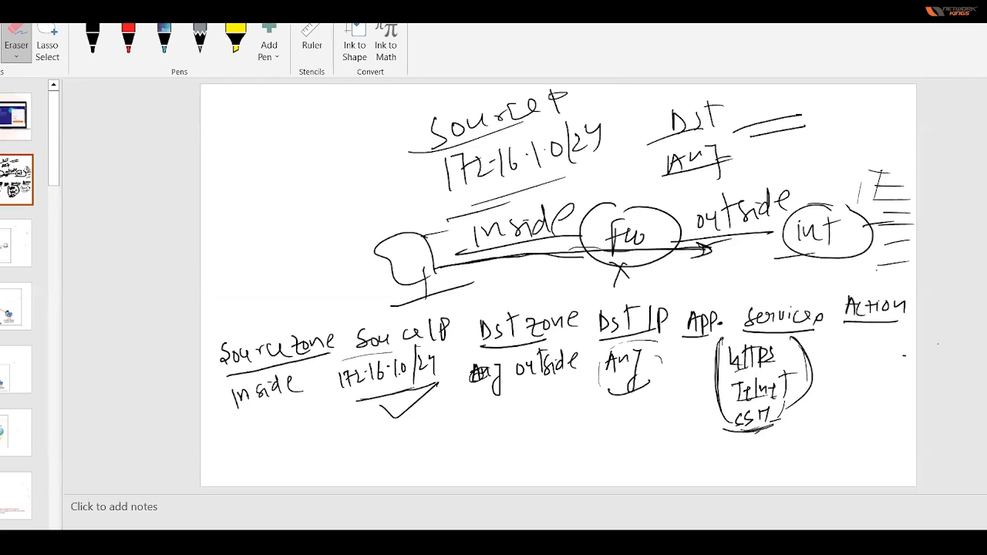
{"action": "left_click", "coordinate": [93, 32]}
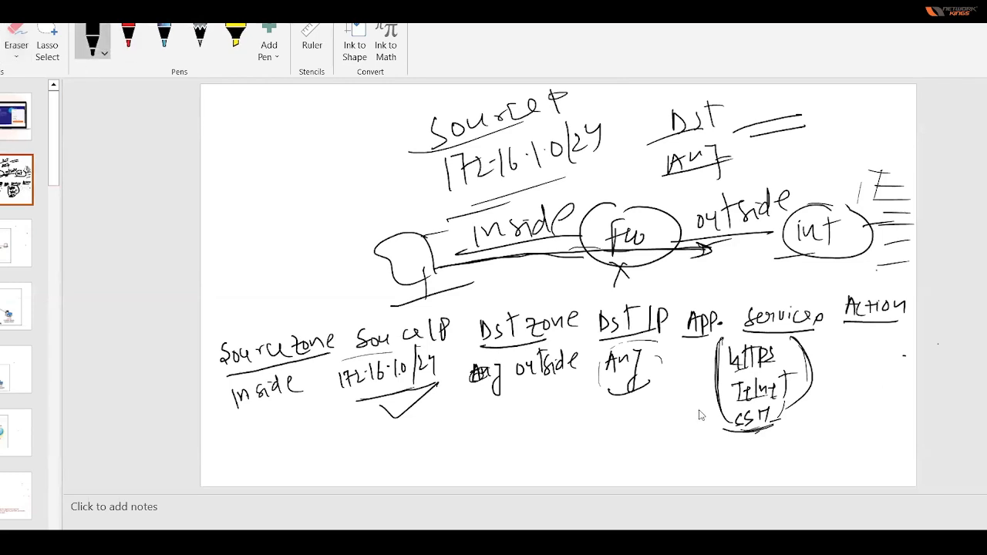
{"action": "mouse_move", "coordinate": [856, 339]}
{"action": "left_mouse_down"}
{"action": "mouse_move", "coordinate": [855, 368]}
{"action": "mouse_move", "coordinate": [879, 349]}
{"action": "mouse_move", "coordinate": [896, 361]}
{"action": "left_mouse_up"}
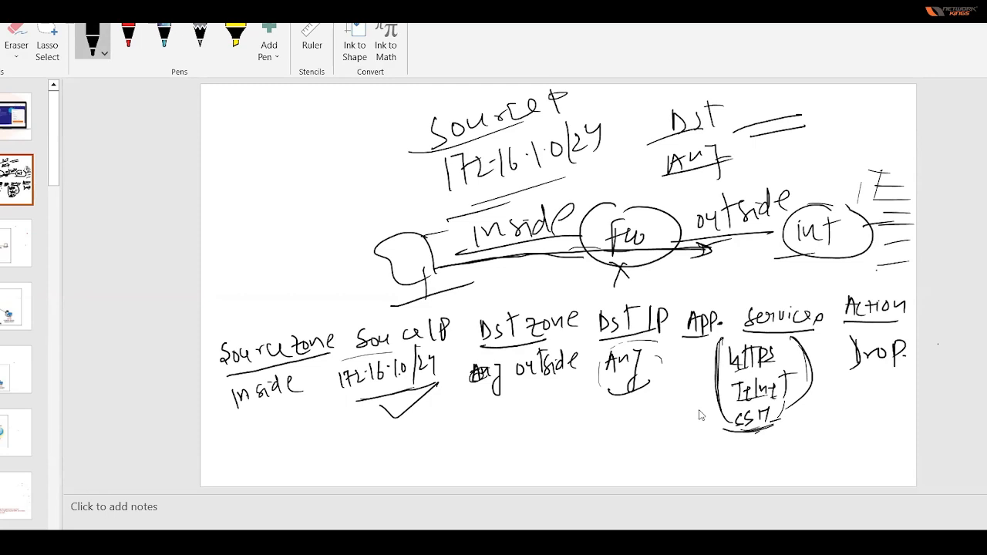
Reinforce the cross beneath the firewall and write a circled logs beneath Drop with an arrow beside it
{"action": "left_click_drag", "start_coordinate": [631, 270], "coordinate": [614, 290]}
{"action": "mouse_move", "coordinate": [858, 378]}
{"action": "left_mouse_down"}
{"action": "mouse_move", "coordinate": [873, 412]}
{"action": "mouse_move", "coordinate": [885, 384]}
{"action": "mouse_move", "coordinate": [854, 407]}
{"action": "mouse_move", "coordinate": [886, 367]}
{"action": "mouse_move", "coordinate": [822, 399]}
{"action": "left_mouse_up"}
{"action": "left_click_drag", "start_coordinate": [815, 391], "coordinate": [814, 409]}
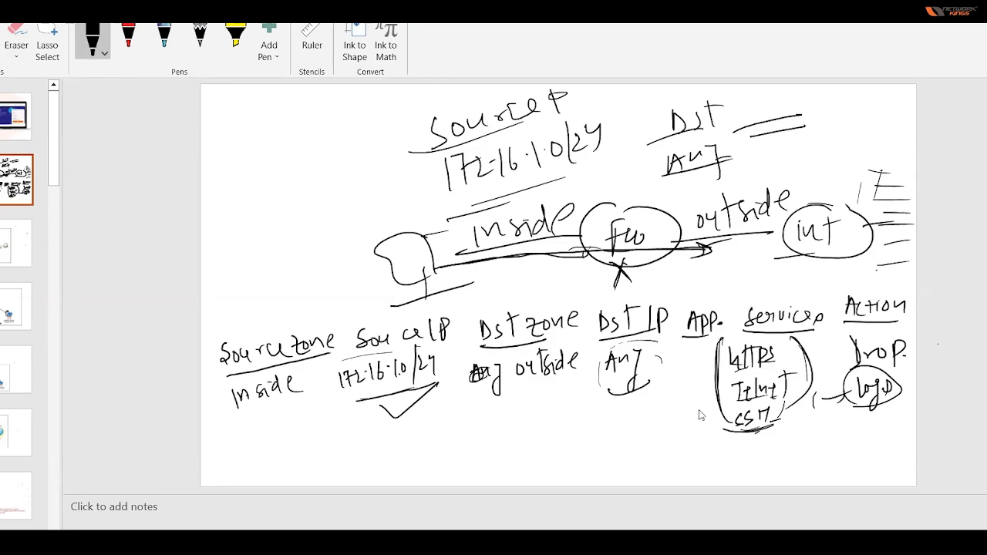
Write an underlined Deny beside the Action column, circle Drop and draw an arrow from it
{"action": "left_click_drag", "start_coordinate": [937, 325], "coordinate": [936, 353]}
{"action": "mouse_move", "coordinate": [949, 327]}
{"action": "left_mouse_down"}
{"action": "mouse_move", "coordinate": [948, 341]}
{"action": "mouse_move", "coordinate": [976, 334]}
{"action": "left_mouse_up"}
{"action": "mouse_move", "coordinate": [979, 327]}
{"action": "left_mouse_down"}
{"action": "mouse_move", "coordinate": [980, 350]}
{"action": "mouse_move", "coordinate": [986, 344]}
{"action": "left_mouse_up"}
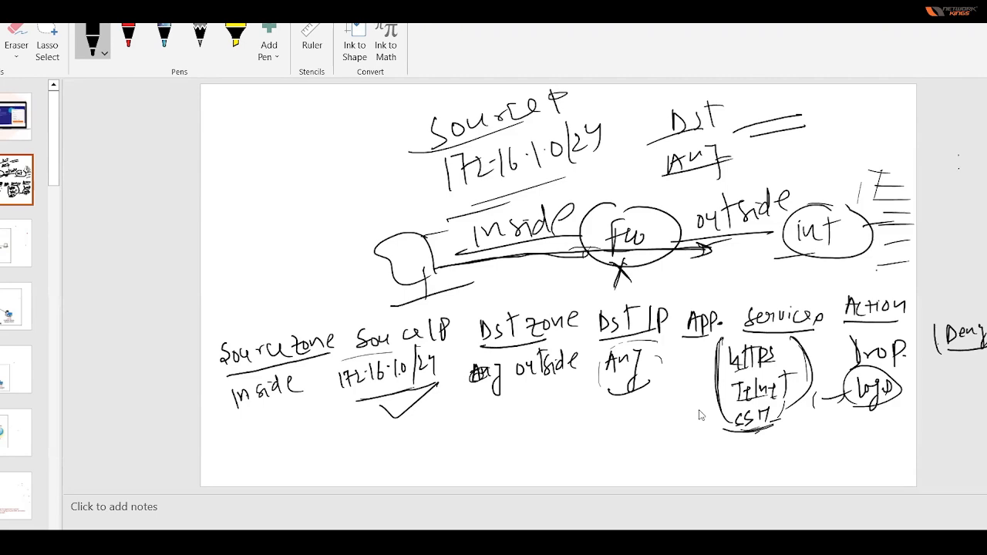
{"action": "mouse_move", "coordinate": [902, 330]}
{"action": "left_mouse_down"}
{"action": "mouse_move", "coordinate": [843, 333]}
{"action": "mouse_move", "coordinate": [887, 363]}
{"action": "mouse_move", "coordinate": [910, 339]}
{"action": "mouse_move", "coordinate": [930, 399]}
{"action": "left_mouse_up"}
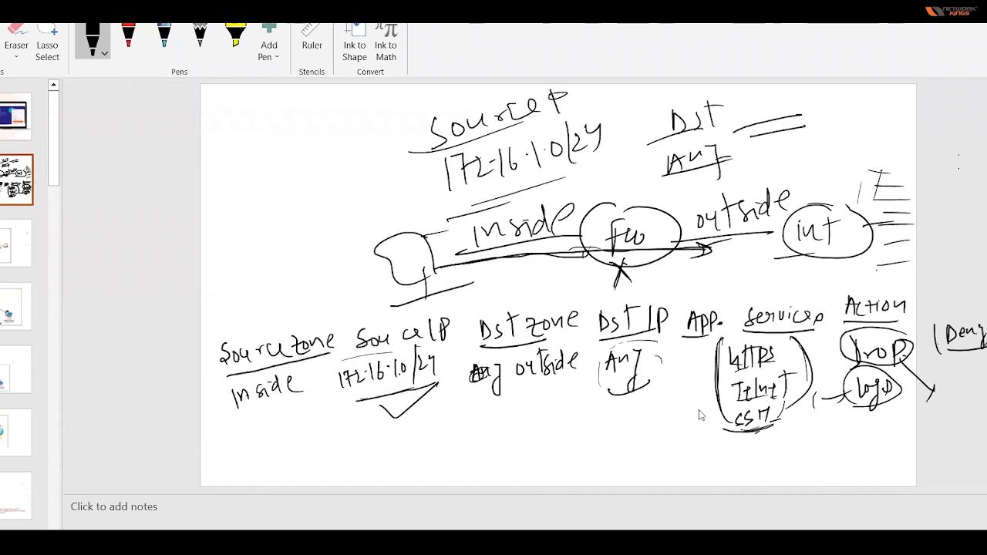
Write the note "Drop → silently dropping" beneath the rule row and underline its key words
{"action": "mouse_move", "coordinate": [344, 436]}
{"action": "left_mouse_down"}
{"action": "mouse_move", "coordinate": [433, 447]}
{"action": "mouse_move", "coordinate": [463, 441]}
{"action": "mouse_move", "coordinate": [476, 416]}
{"action": "mouse_move", "coordinate": [496, 432]}
{"action": "mouse_move", "coordinate": [529, 400]}
{"action": "mouse_move", "coordinate": [590, 429]}
{"action": "mouse_move", "coordinate": [611, 417]}
{"action": "mouse_move", "coordinate": [626, 446]}
{"action": "mouse_move", "coordinate": [644, 416]}
{"action": "mouse_move", "coordinate": [650, 426]}
{"action": "mouse_move", "coordinate": [682, 393]}
{"action": "mouse_move", "coordinate": [683, 462]}
{"action": "left_mouse_up"}
{"action": "left_click_drag", "start_coordinate": [513, 465], "coordinate": [575, 466]}
{"action": "left_click_drag", "start_coordinate": [623, 443], "coordinate": [669, 435]}
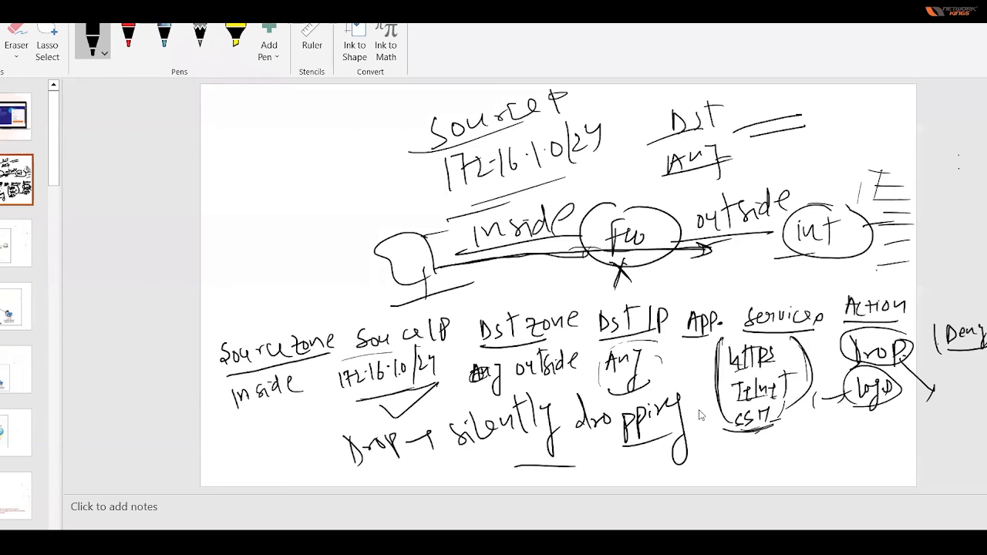
{"action": "left_click_drag", "start_coordinate": [868, 414], "coordinate": [904, 409]}
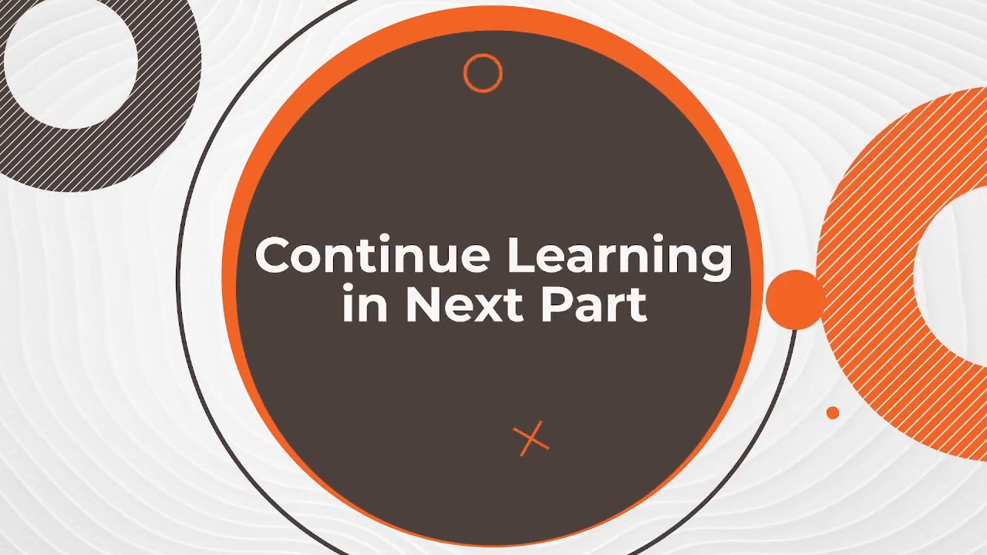
{"action": "left_click", "coordinate": [606, 374]}
{"action": "key", "text": "Escape"}
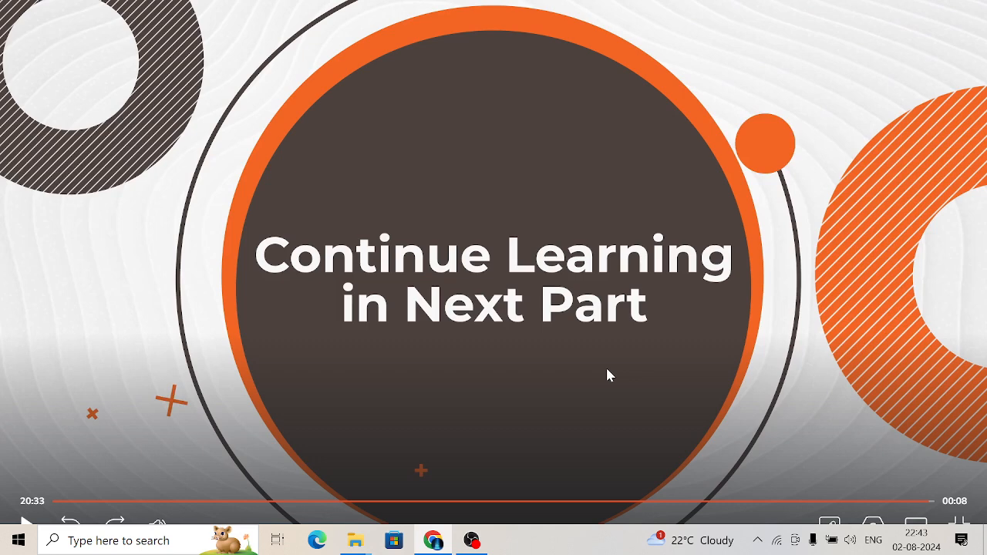